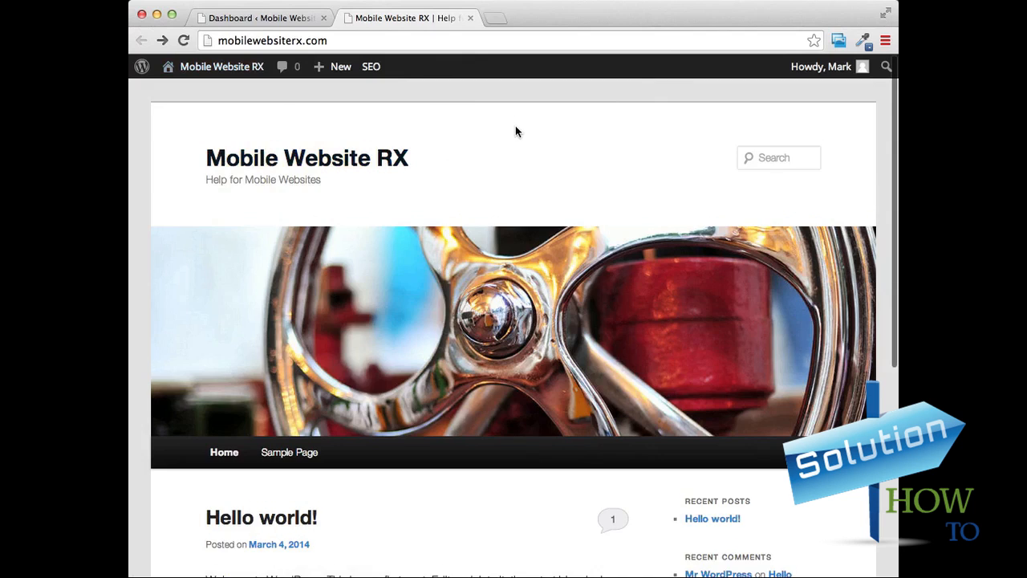
Look over the site's home page and open the "Hello world!" post.
{"action": "scroll", "coordinate": [516, 128], "scroll_direction": "down", "scroll_amount": 2}
{"action": "scroll", "coordinate": [516, 130], "scroll_direction": "down", "scroll_amount": 1}
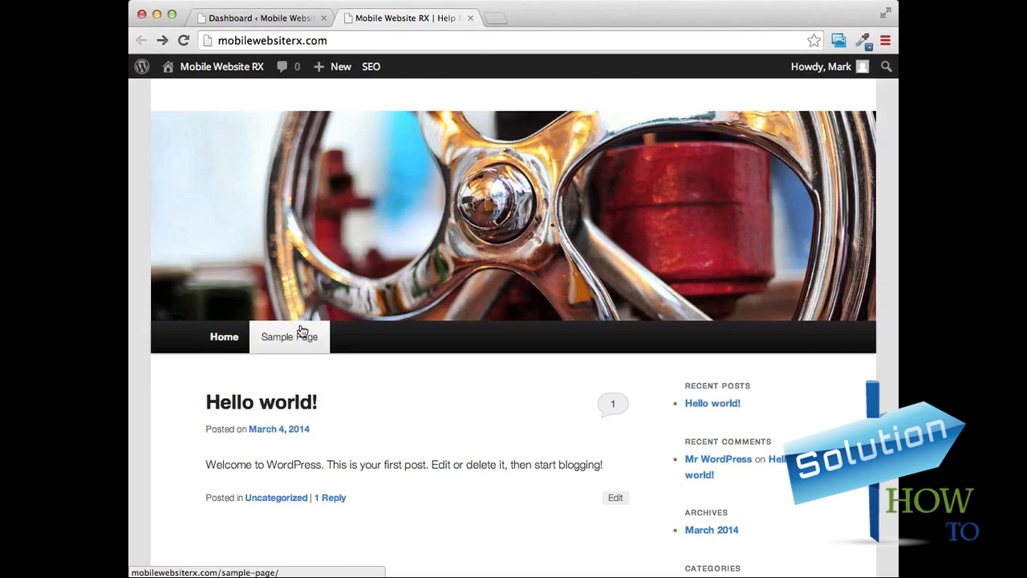
{"action": "mouse_move", "coordinate": [334, 78]}
{"action": "scroll", "coordinate": [592, 312], "scroll_direction": "down", "scroll_amount": 2}
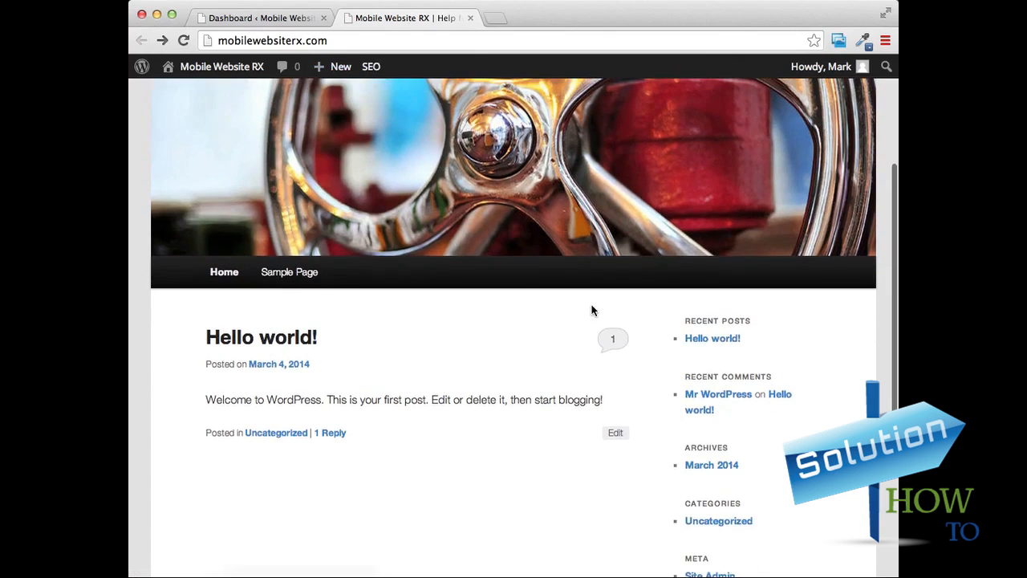
{"action": "left_click", "coordinate": [704, 345]}
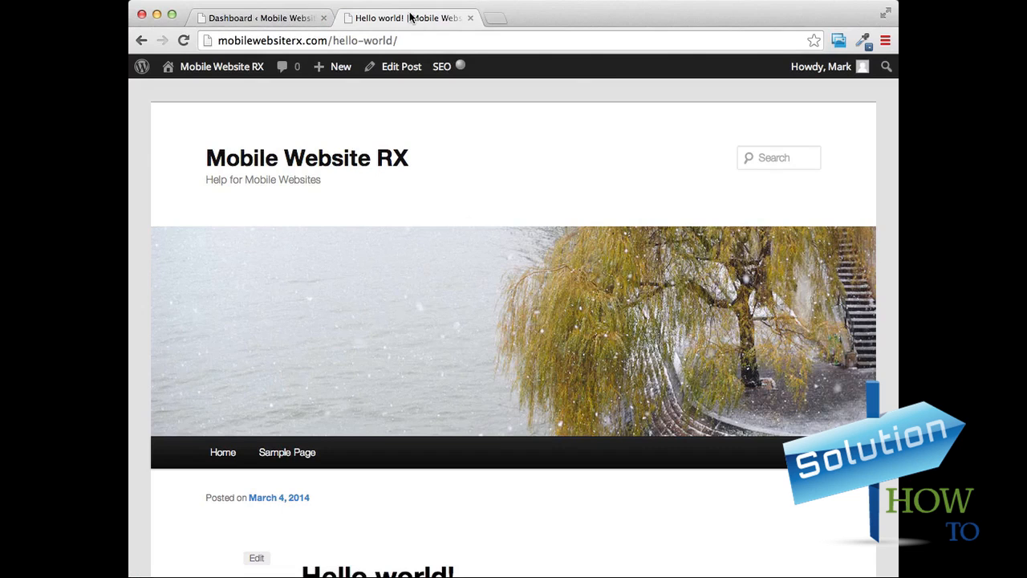
Move the default "Hello world!" post to the trash from the dashboard's post list.
{"action": "left_click", "coordinate": [261, 18]}
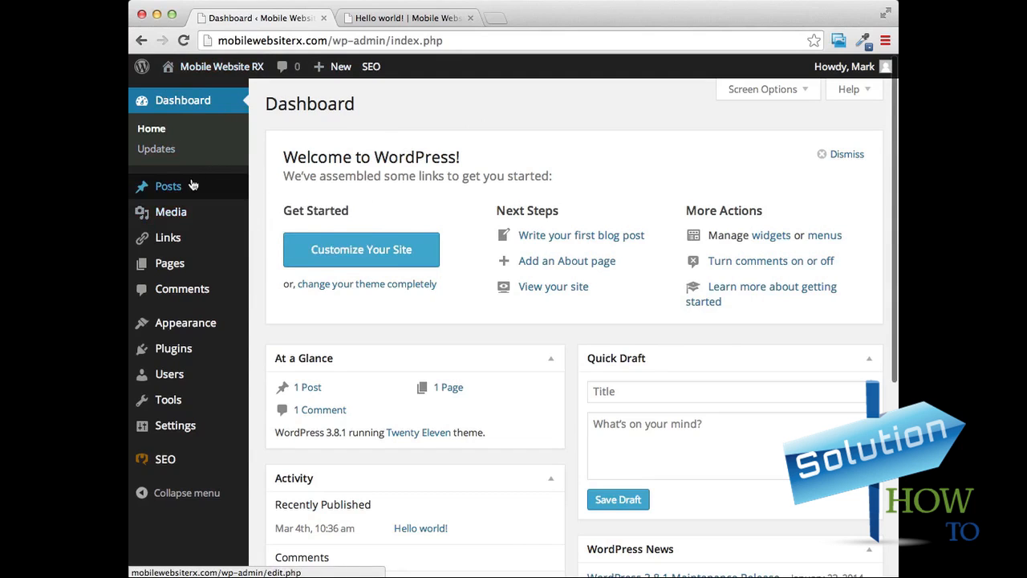
{"action": "left_click", "coordinate": [170, 192]}
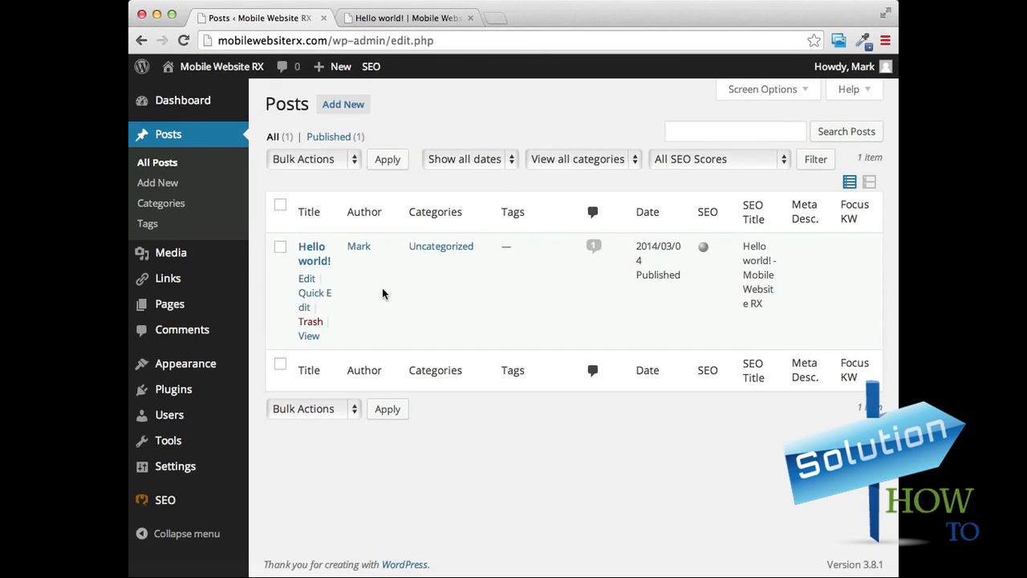
{"action": "left_click", "coordinate": [280, 248]}
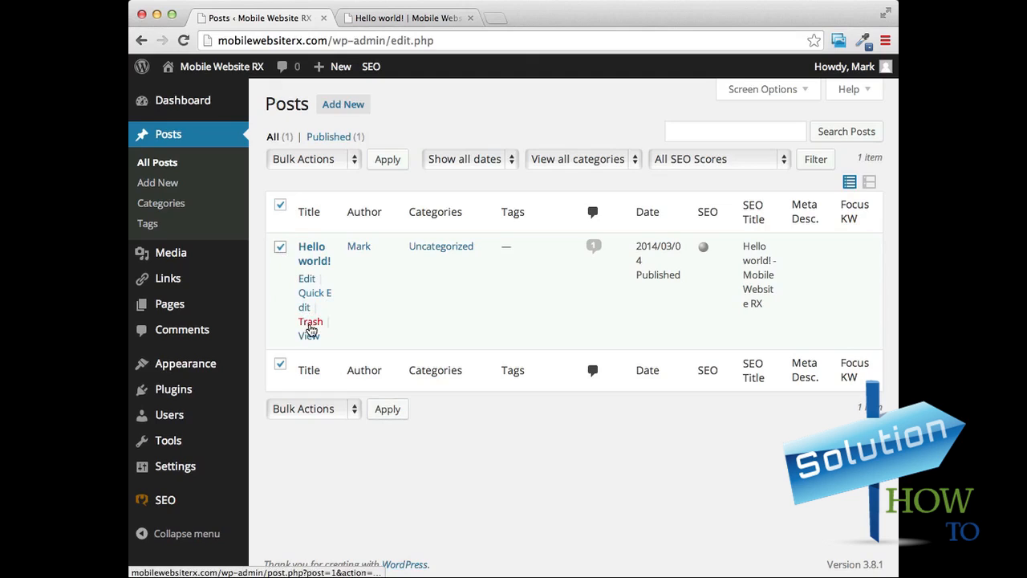
{"action": "left_click", "coordinate": [312, 325]}
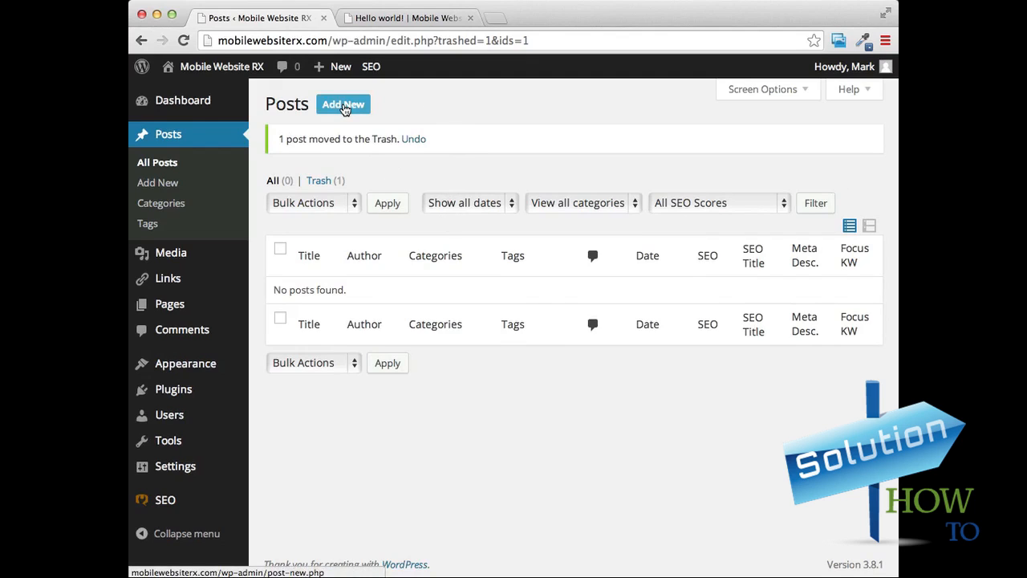
Create a new post and title it "A New Mobile Website".
{"action": "left_click", "coordinate": [345, 110]}
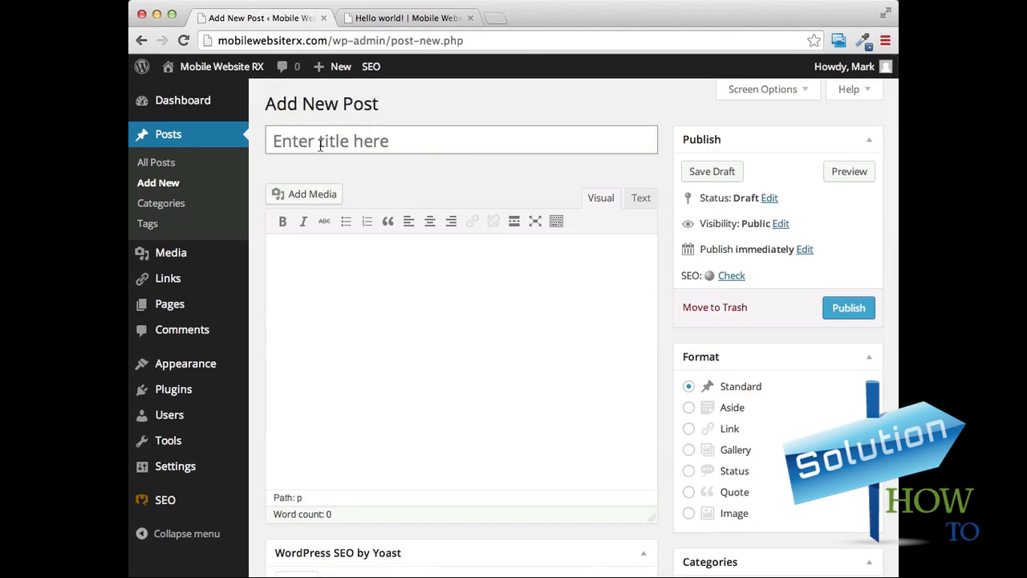
{"action": "left_click", "coordinate": [389, 141]}
{"action": "type", "text": "A New "}
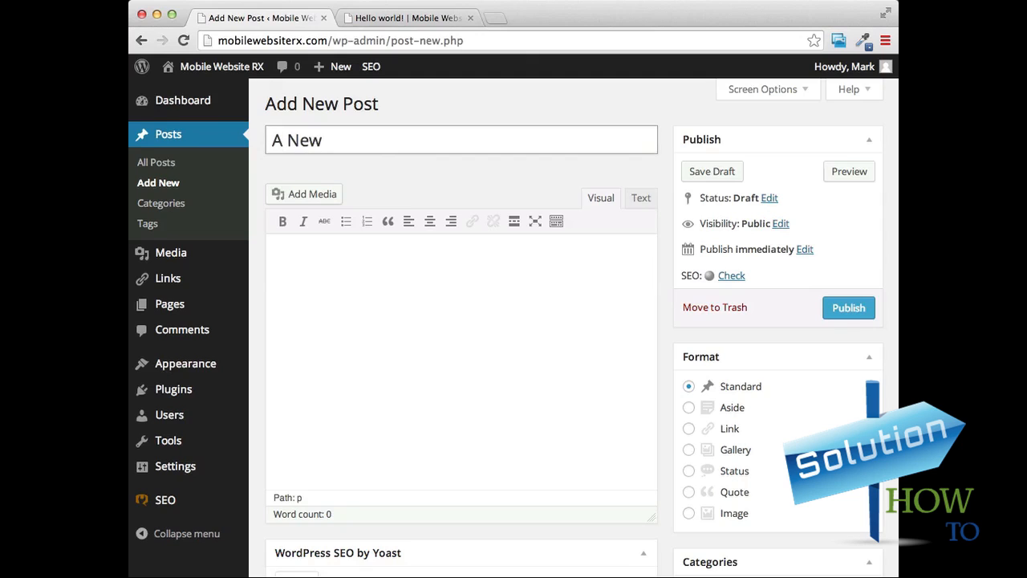
{"action": "type", "text": "Mobile W"}
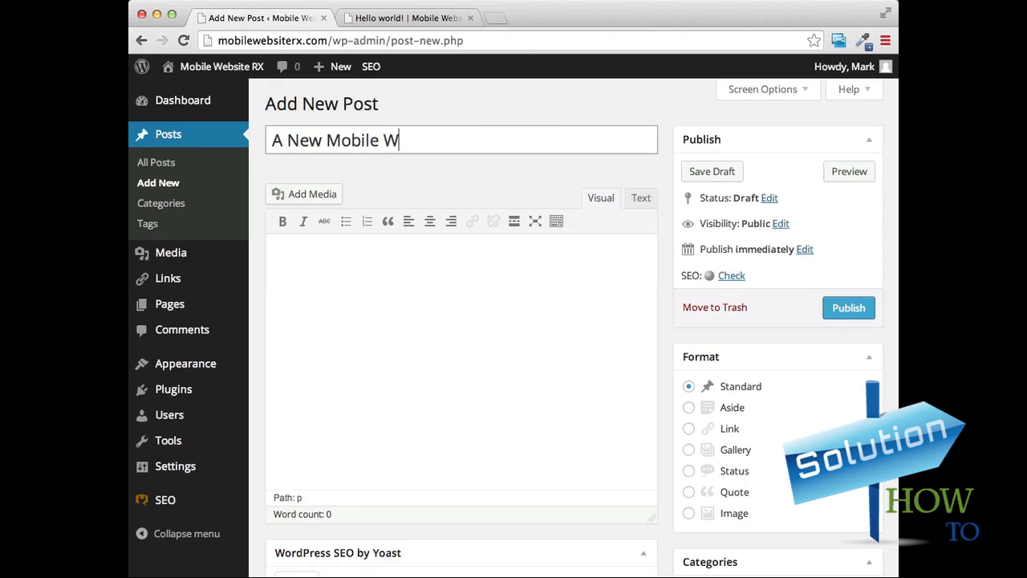
{"action": "type", "text": "ebsite"}
Write "This is where our content goes." as the first paragraph of the post body.
{"action": "left_click", "coordinate": [457, 286]}
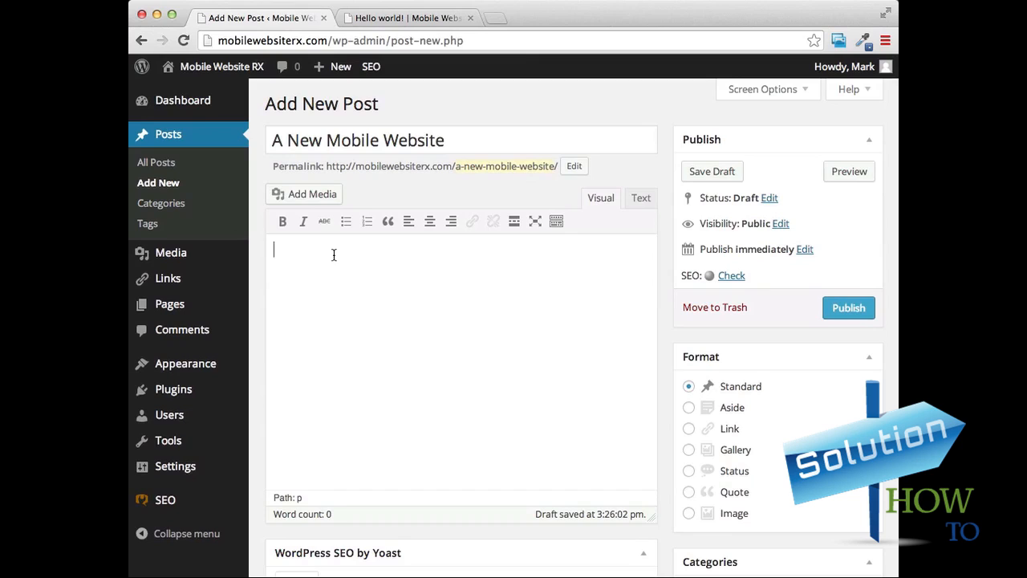
{"action": "type", "text": "This is where our content goes.  "}
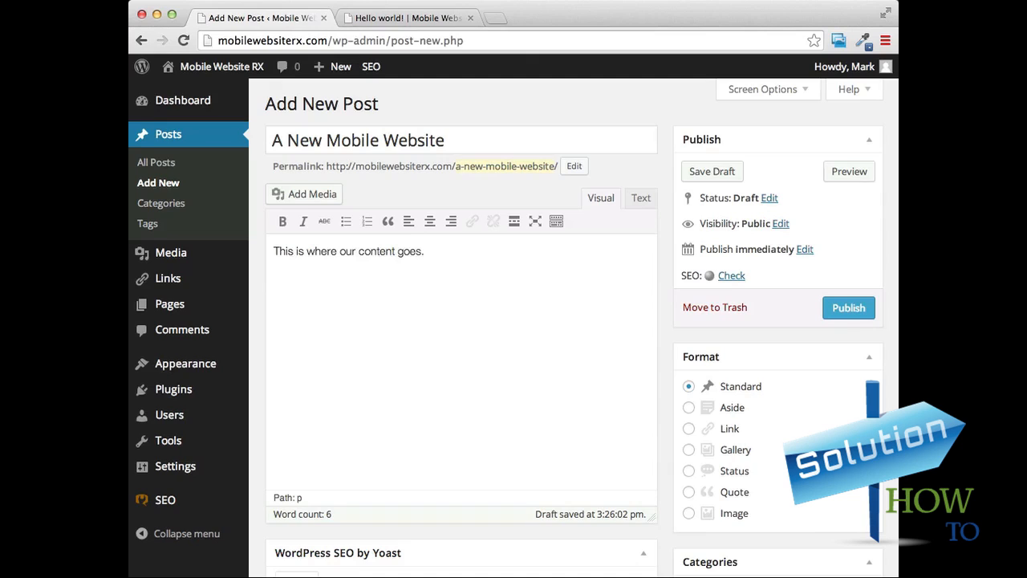
{"action": "type", "text": "We can talk about "}
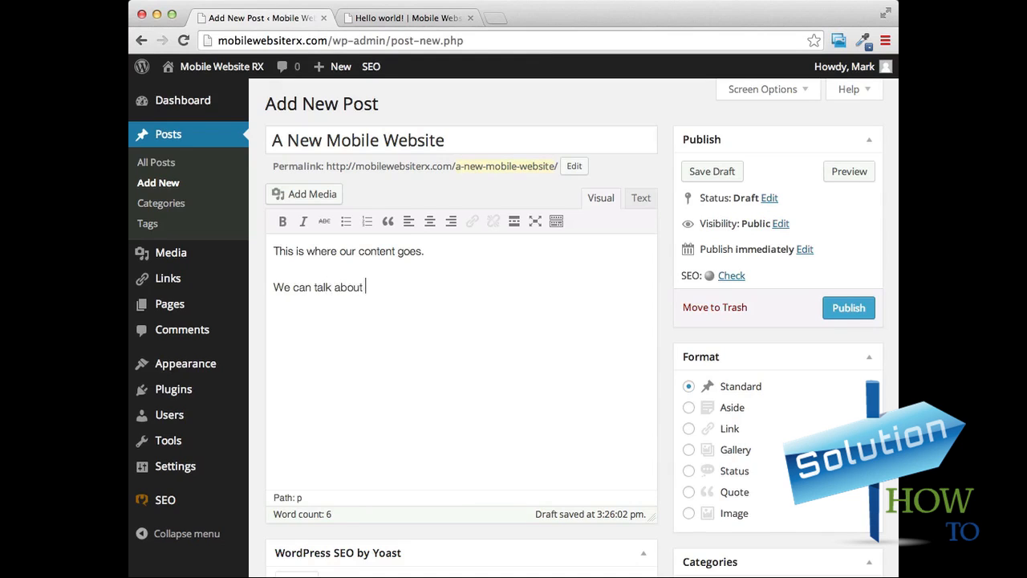
{"action": "type", "text": "whatever we want on this page"}
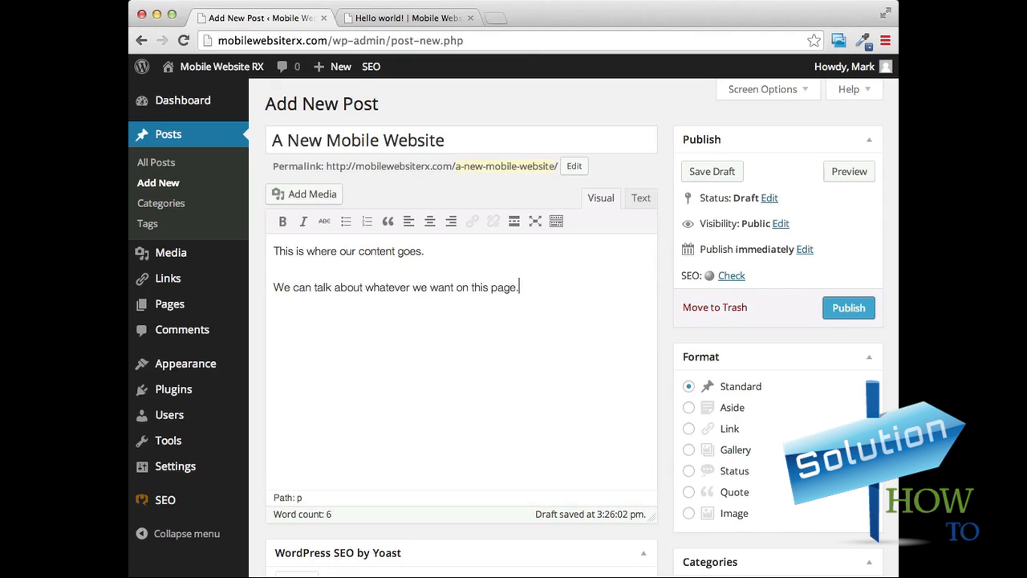
{"action": "type", "text": "."}
Show the editor's additional "kitchen sink" formatting tools and look at the available paragraph formats.
{"action": "scroll", "coordinate": [460, 225], "scroll_direction": "down", "scroll_amount": 1}
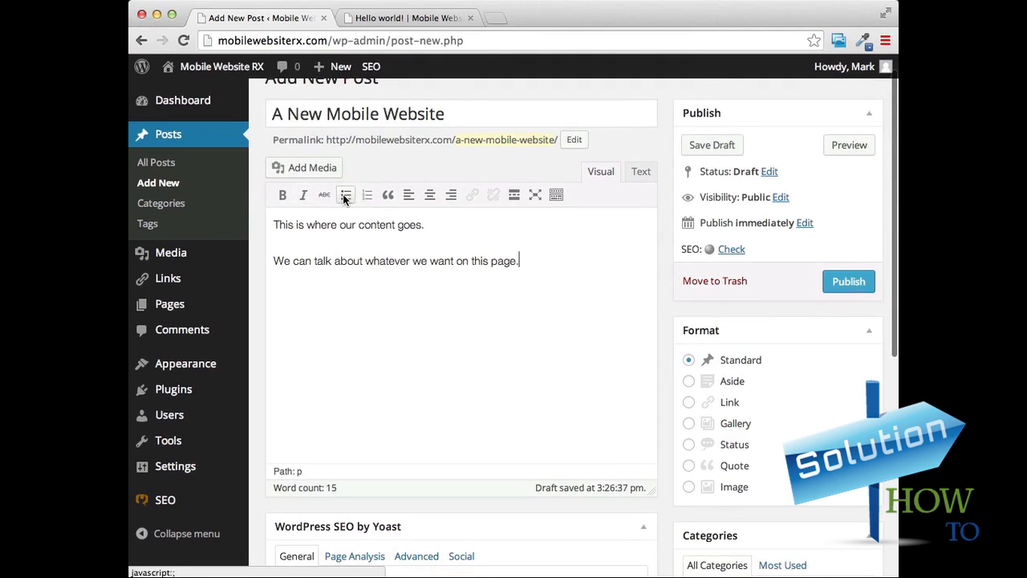
{"action": "scroll", "coordinate": [422, 238], "scroll_direction": "up", "scroll_amount": 1}
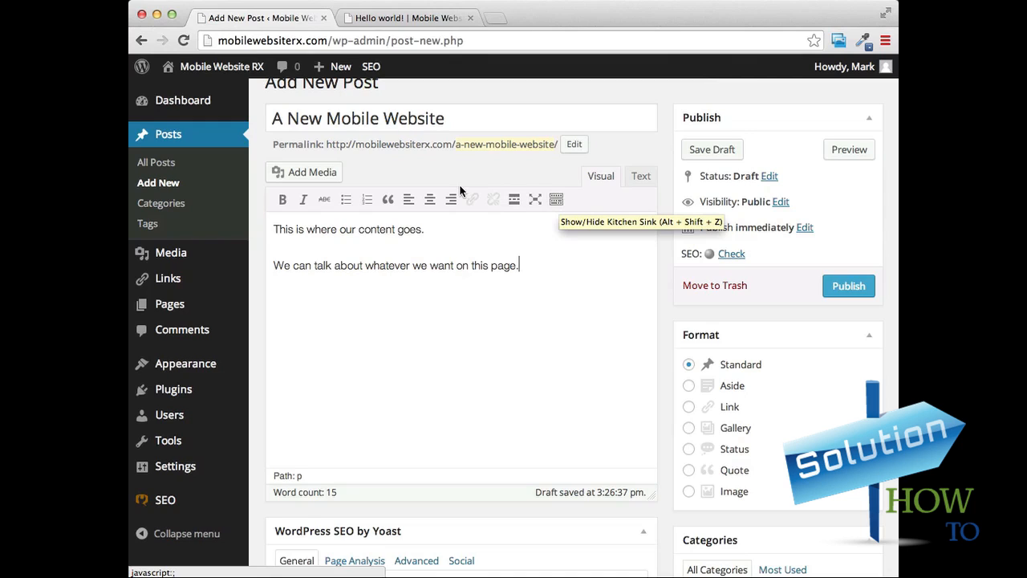
{"action": "left_click", "coordinate": [556, 201]}
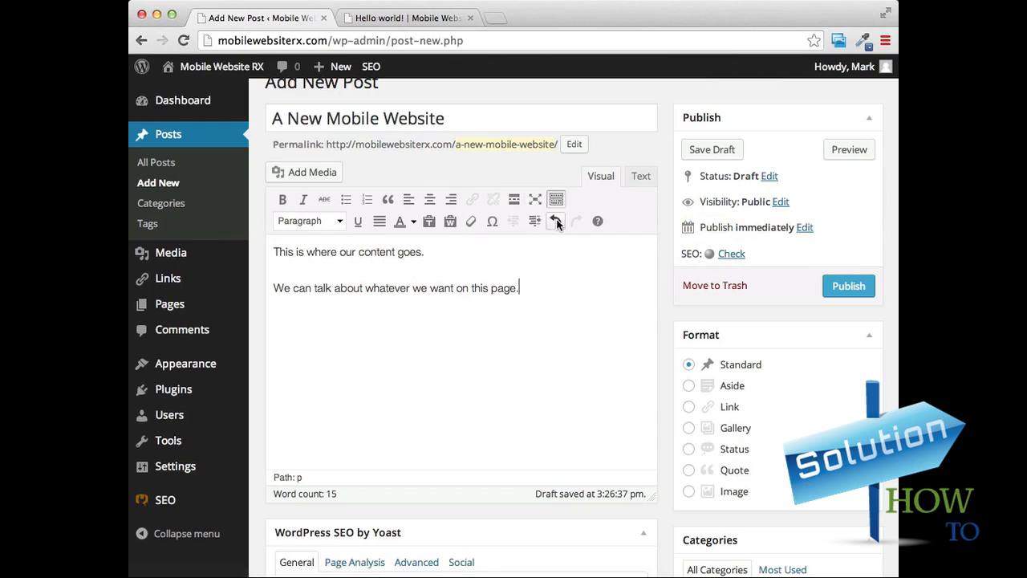
{"action": "left_click", "coordinate": [339, 222]}
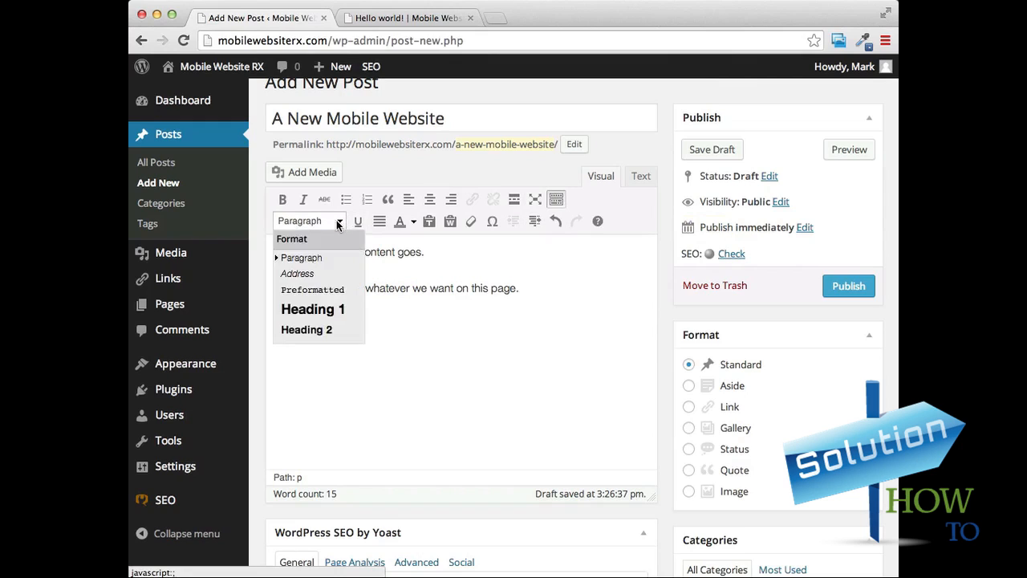
{"action": "left_click", "coordinate": [338, 225]}
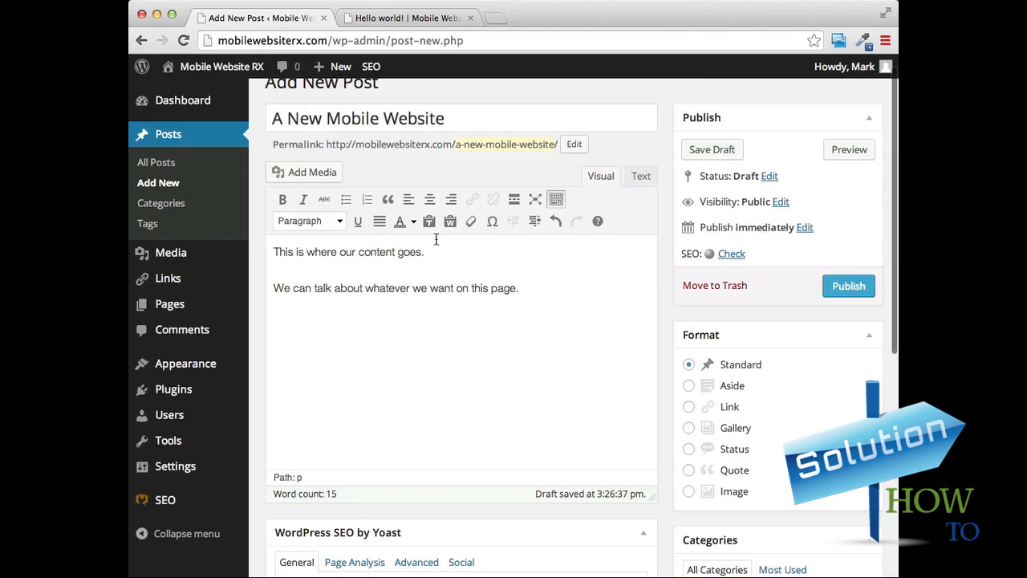
Format the line "This is where our content goes." as Heading 1.
{"action": "scroll", "coordinate": [538, 292], "scroll_direction": "right", "scroll_amount": 1}
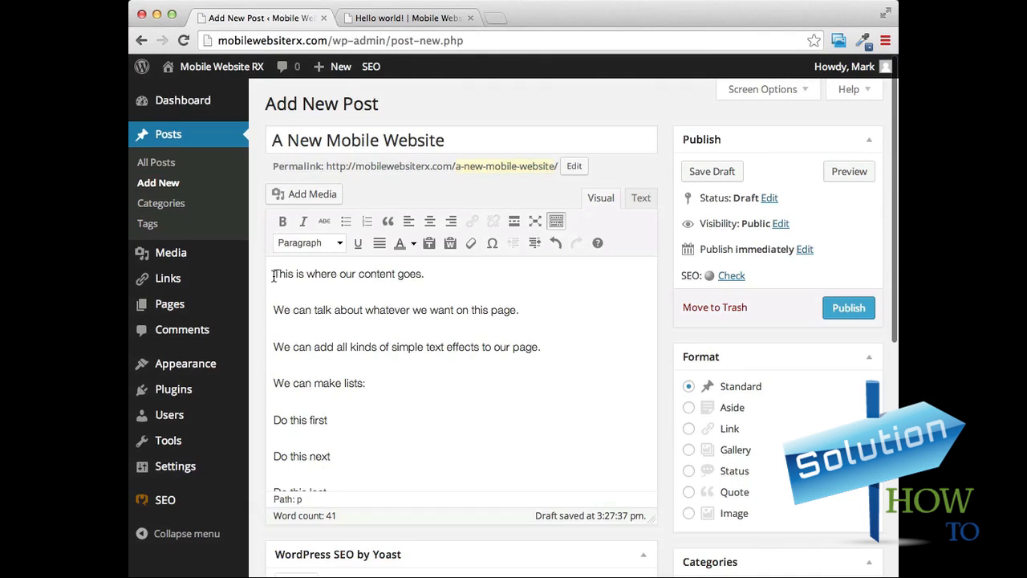
{"action": "left_click_drag", "start_coordinate": [273, 275], "coordinate": [417, 282]}
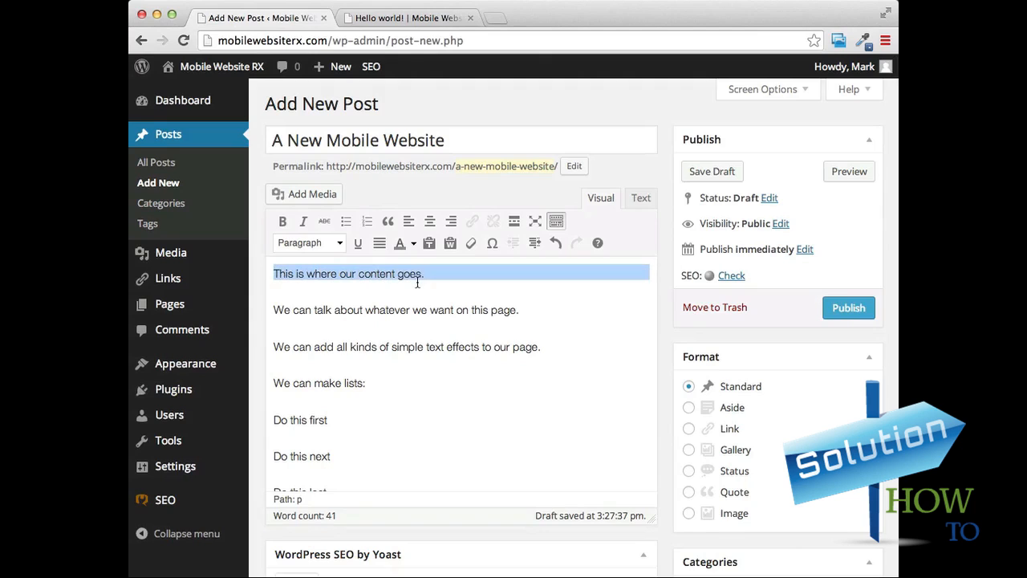
{"action": "left_click", "coordinate": [340, 243]}
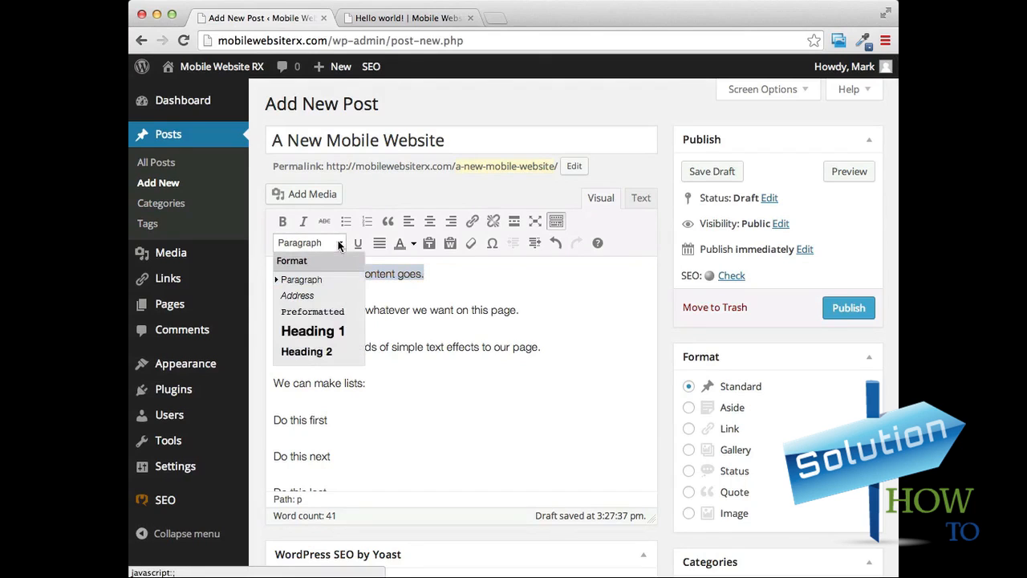
{"action": "left_click", "coordinate": [317, 331]}
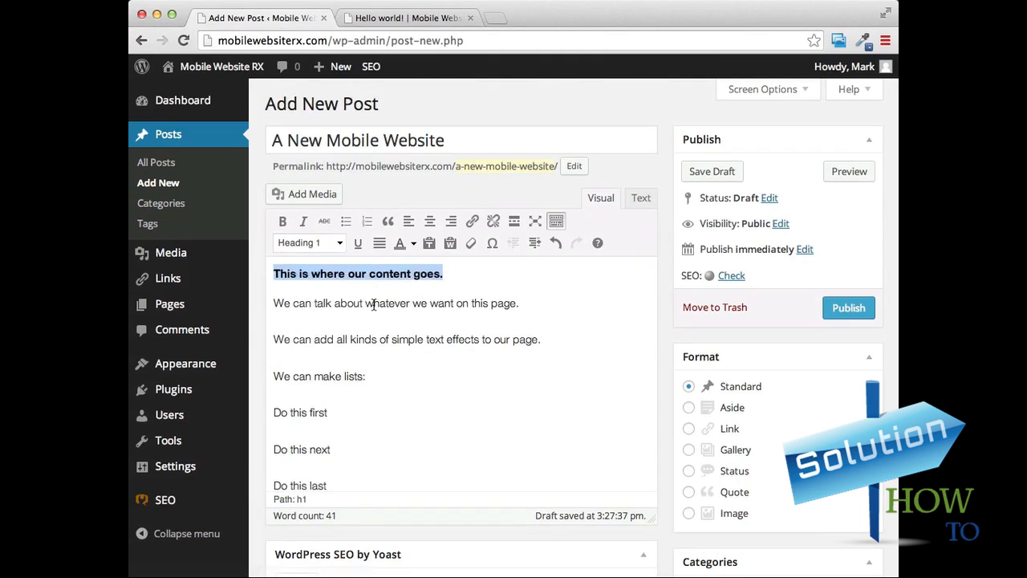
Make the word "whatever" in the second paragraph bold and underlined.
{"action": "left_click_drag", "start_coordinate": [365, 305], "coordinate": [411, 303]}
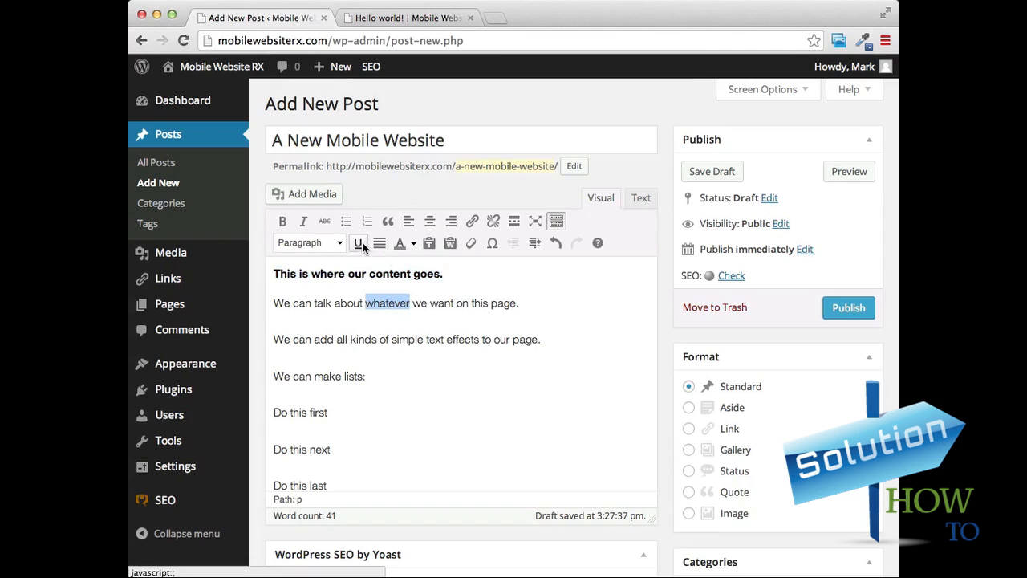
{"action": "left_click", "coordinate": [280, 223]}
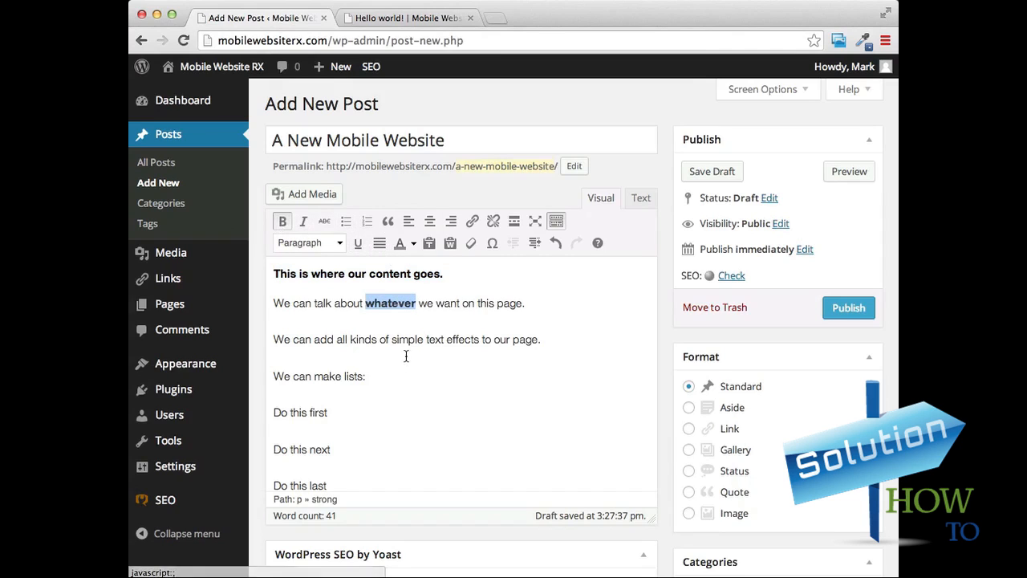
{"action": "left_click", "coordinate": [358, 245]}
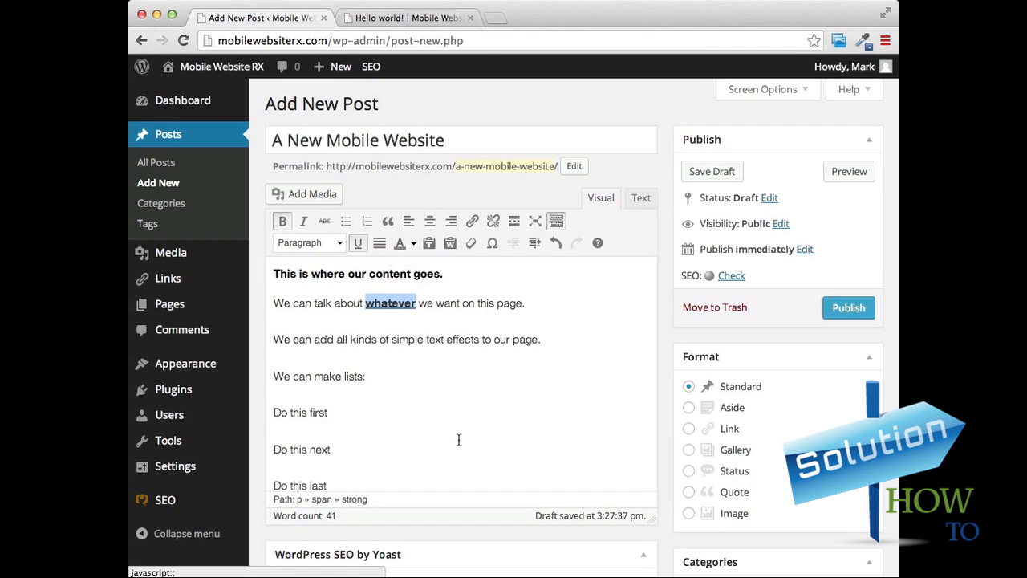
Turn the lines "Do this first", "Do this next" and "Do this last" into a numbered list.
{"action": "scroll", "coordinate": [485, 361], "scroll_direction": "down", "scroll_amount": 3}
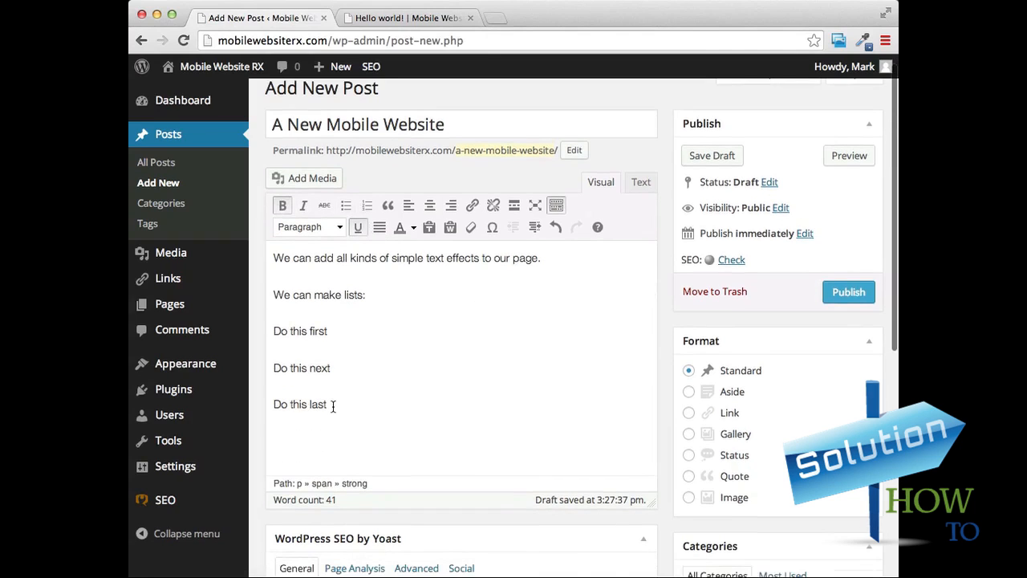
{"action": "left_click_drag", "start_coordinate": [334, 406], "coordinate": [275, 334]}
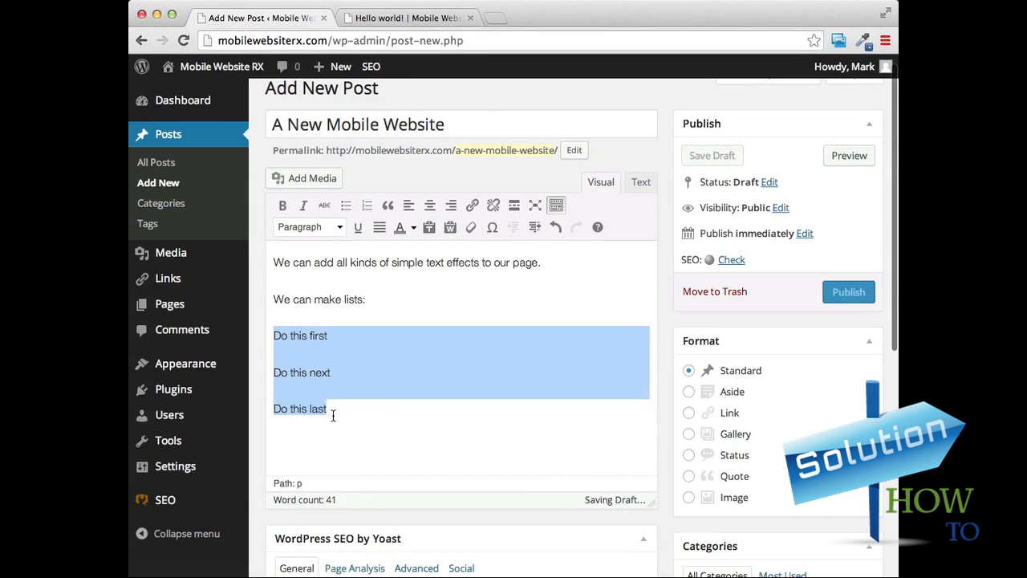
{"action": "left_click", "coordinate": [367, 205]}
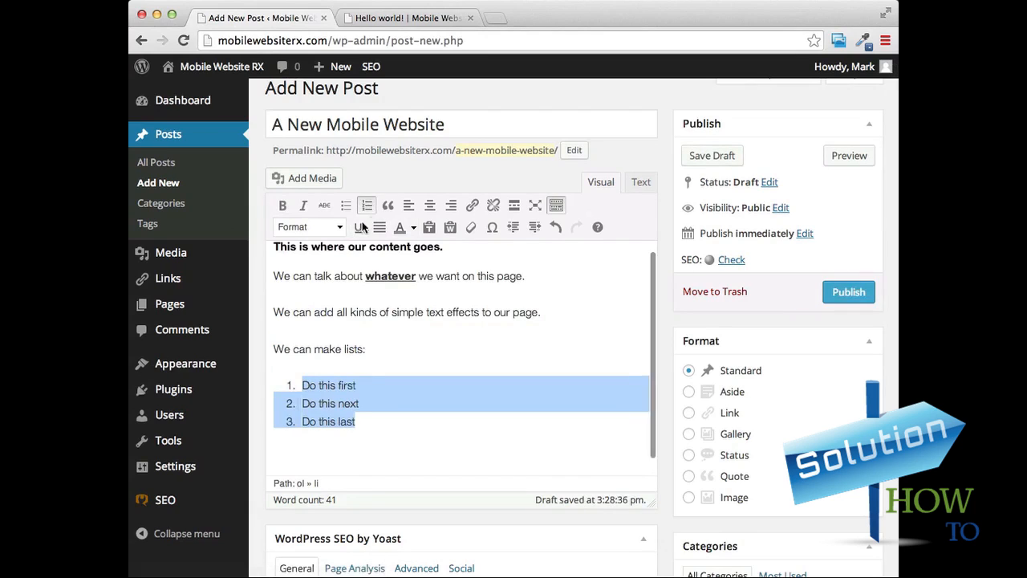
{"action": "left_click", "coordinate": [390, 439]}
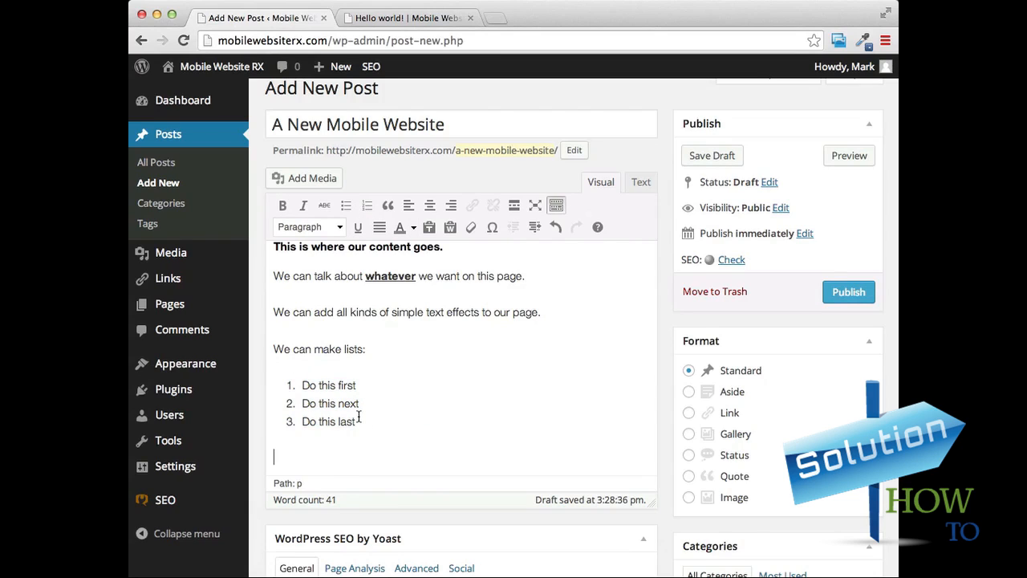
Review the formatted post and examine the WordPress SEO by Yoast settings below the editor.
{"action": "scroll", "coordinate": [552, 306], "scroll_direction": "down", "scroll_amount": 4}
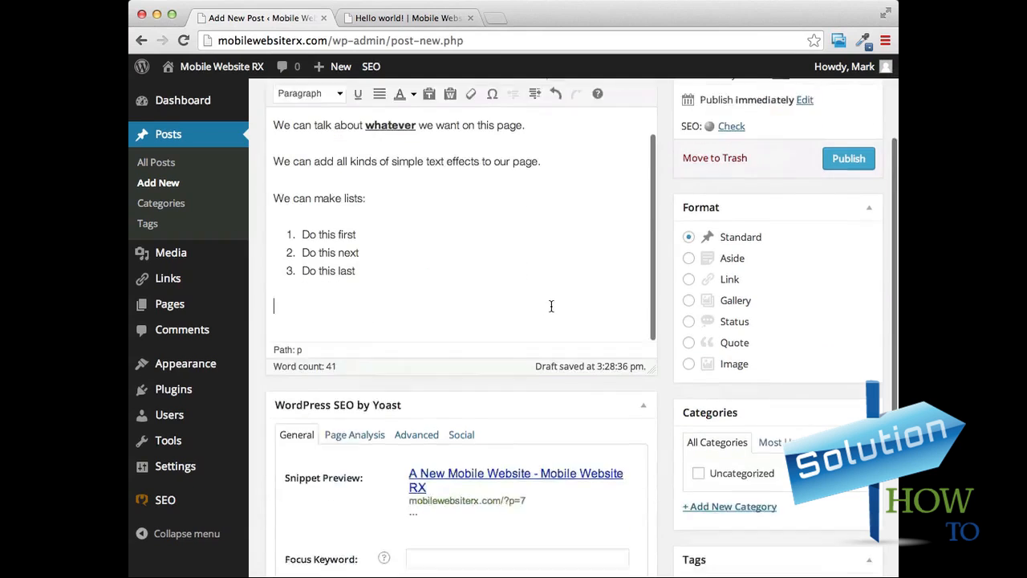
{"action": "scroll", "coordinate": [551, 306], "scroll_direction": "up", "scroll_amount": 5}
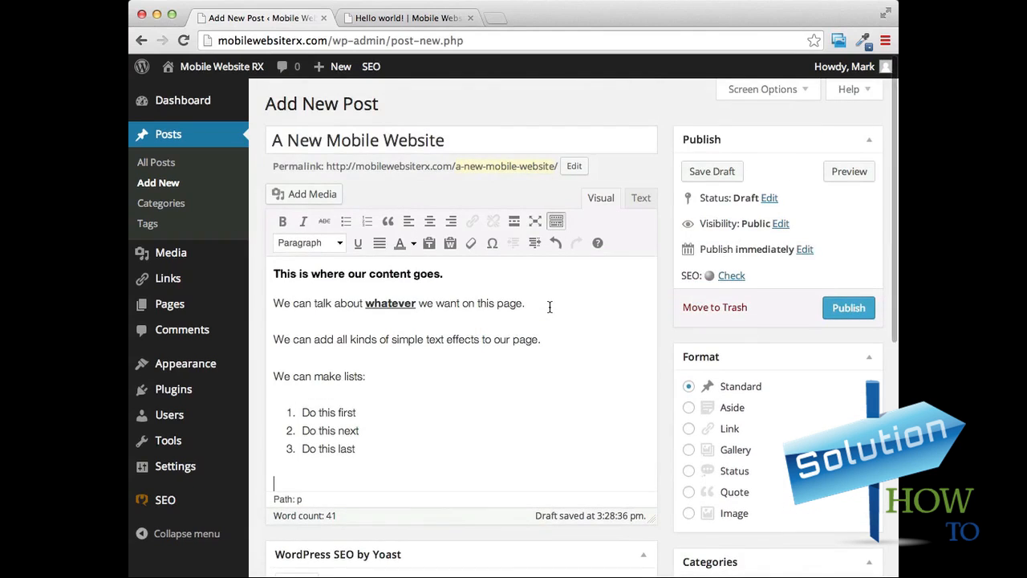
{"action": "scroll", "coordinate": [582, 353], "scroll_direction": "down", "scroll_amount": 2}
{"action": "scroll", "coordinate": [582, 353], "scroll_direction": "down", "scroll_amount": 4}
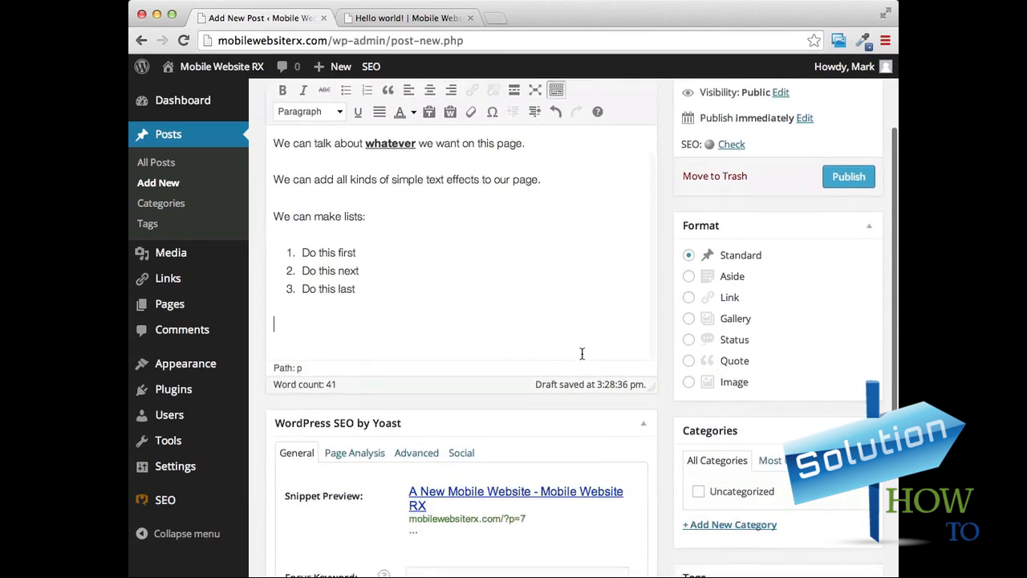
{"action": "scroll", "coordinate": [501, 380], "scroll_direction": "down", "scroll_amount": 3}
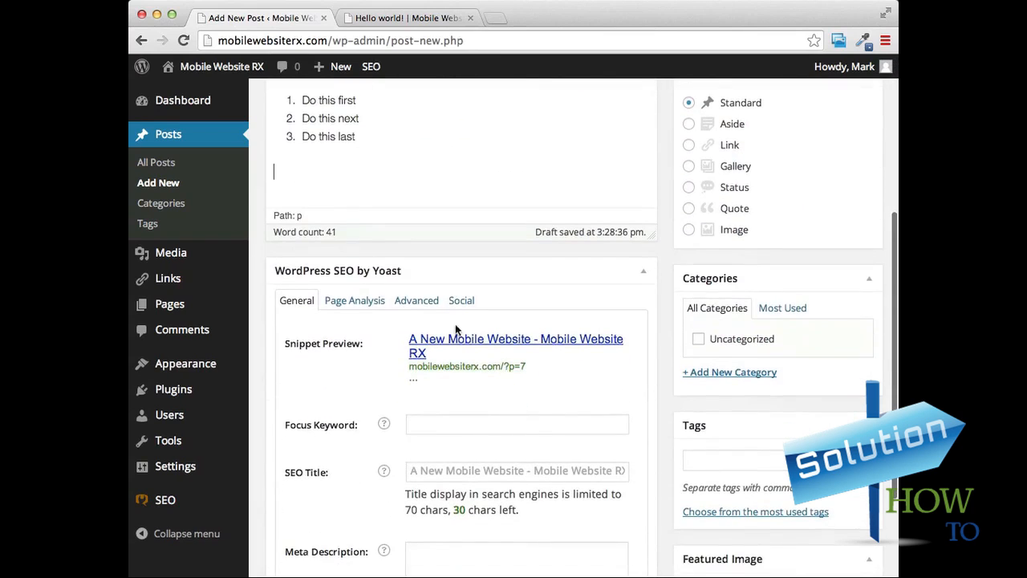
{"action": "scroll", "coordinate": [587, 286], "scroll_direction": "down", "scroll_amount": 1}
{"action": "scroll", "coordinate": [588, 287], "scroll_direction": "down", "scroll_amount": 1}
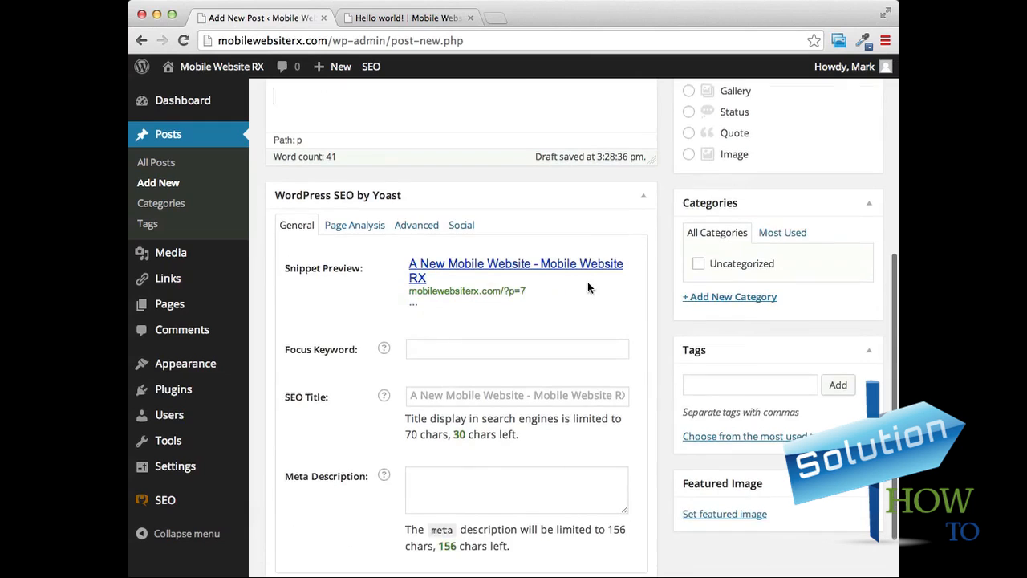
Publish the post "A New Mobile Website".
{"action": "scroll", "coordinate": [587, 288], "scroll_direction": "up", "scroll_amount": 6}
{"action": "scroll", "coordinate": [582, 286], "scroll_direction": "up", "scroll_amount": 4}
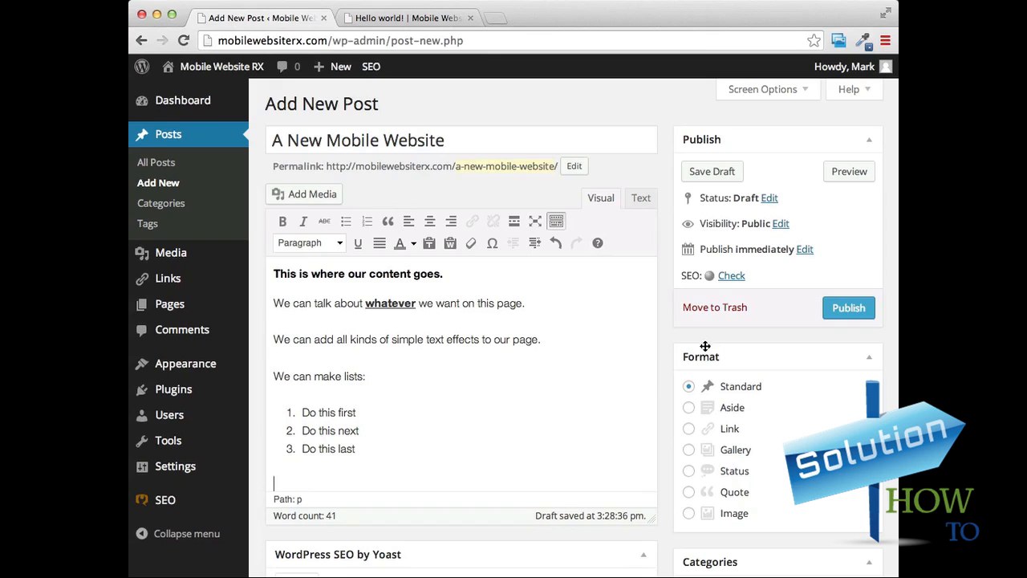
{"action": "scroll", "coordinate": [783, 443], "scroll_direction": "down", "scroll_amount": 1}
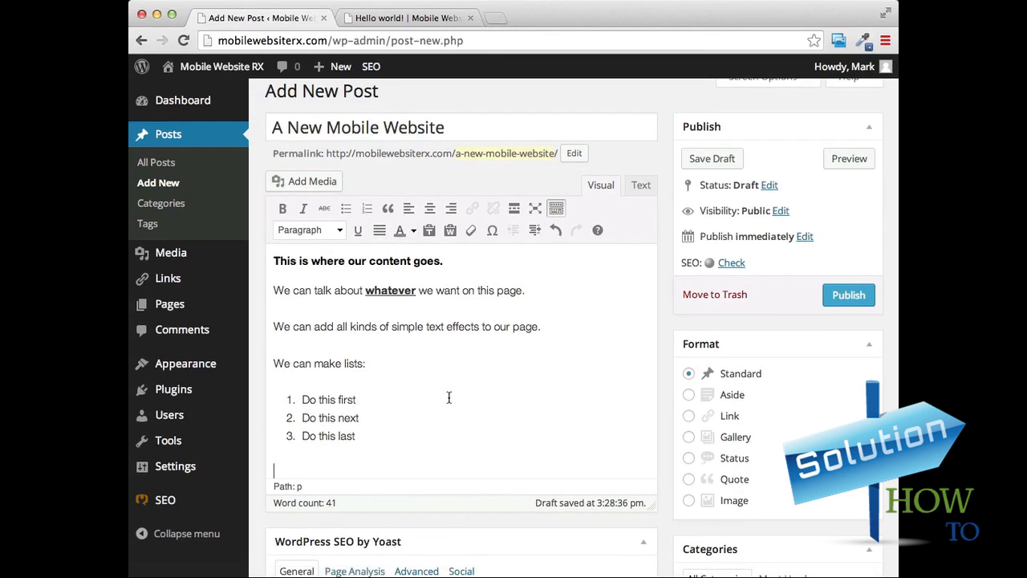
{"action": "scroll", "coordinate": [449, 397], "scroll_direction": "up", "scroll_amount": 1}
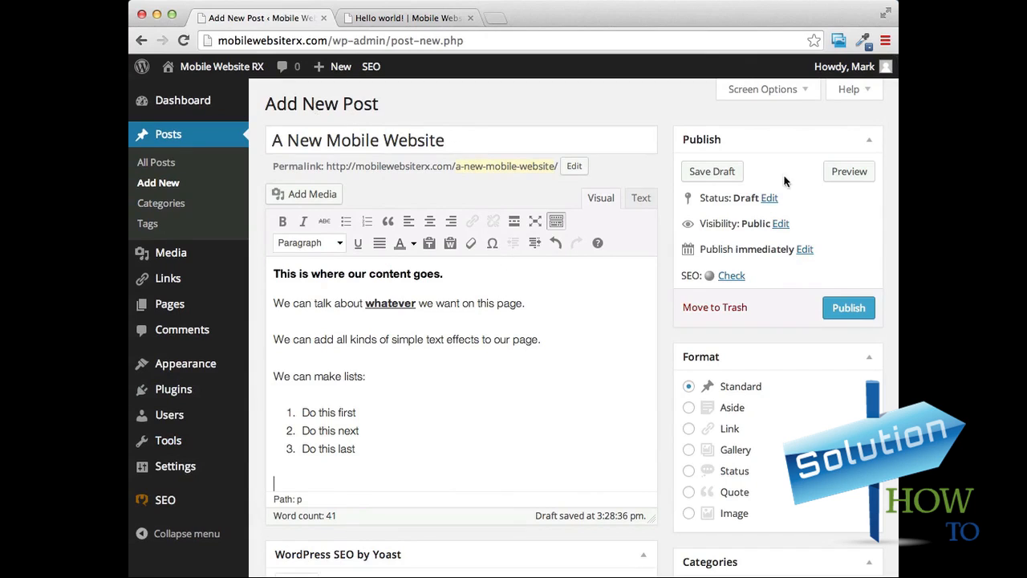
{"action": "left_click", "coordinate": [844, 311]}
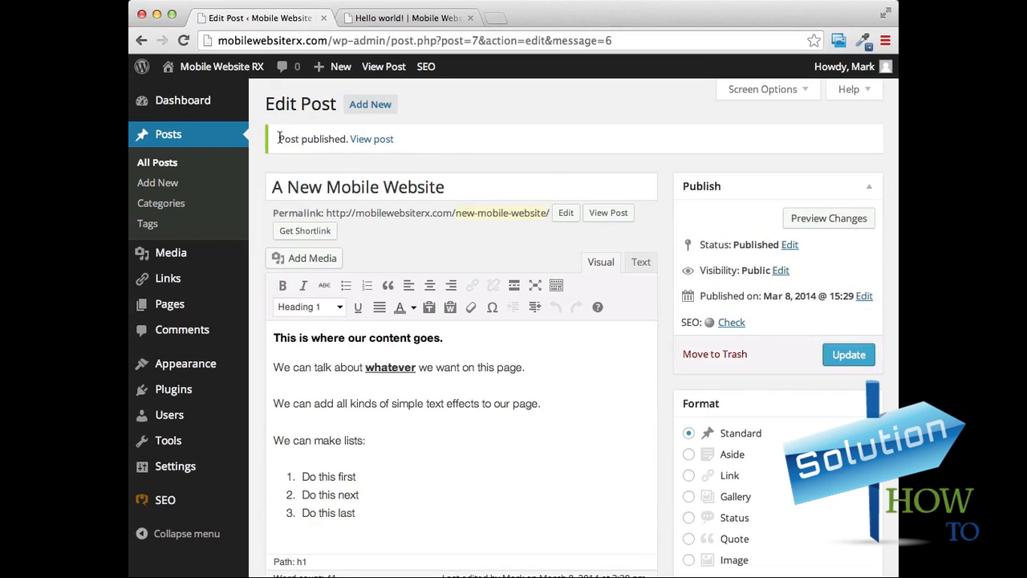
{"action": "left_click_drag", "start_coordinate": [278, 138], "coordinate": [438, 146]}
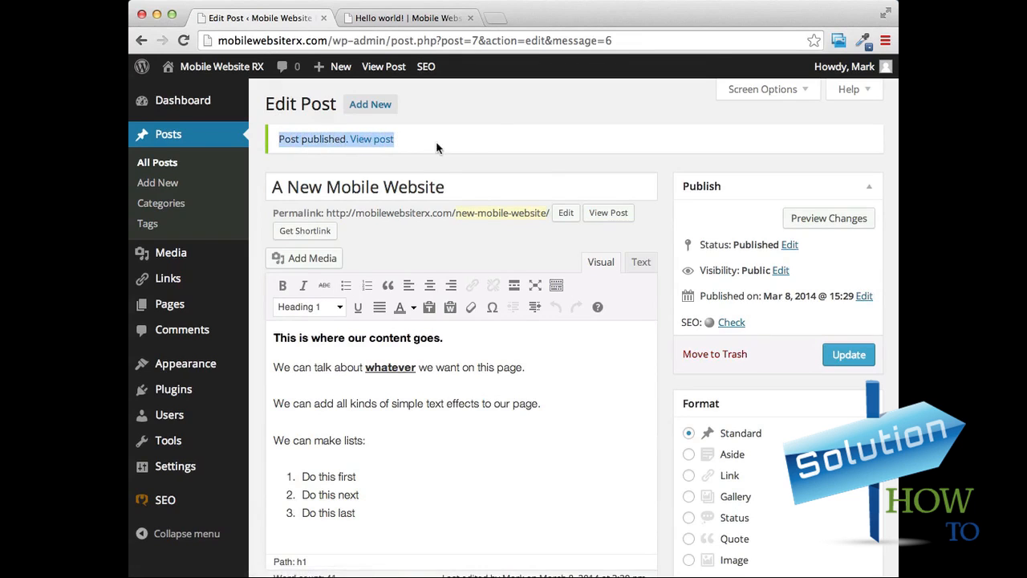
{"action": "left_click", "coordinate": [495, 110]}
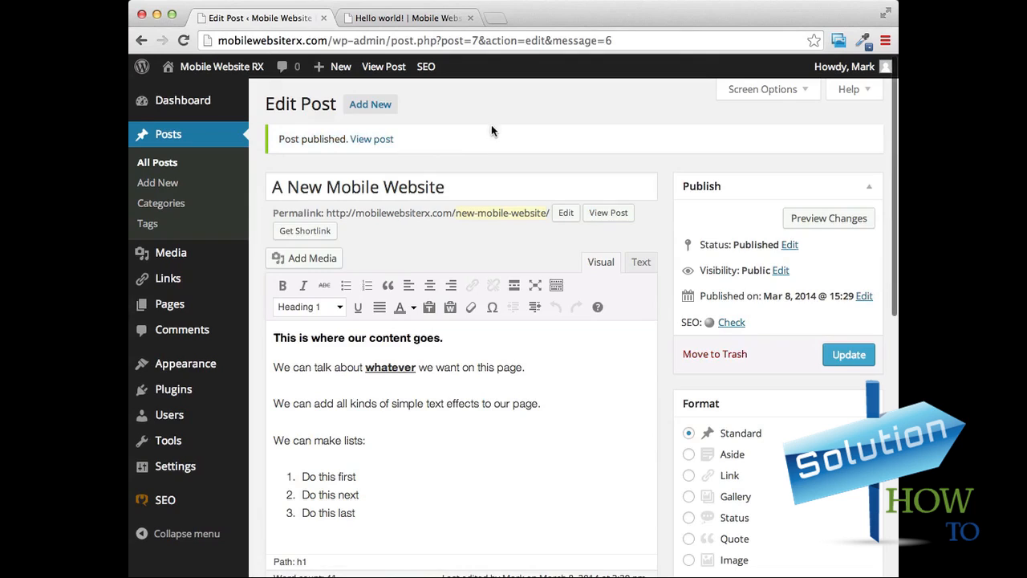
Open the published post in a separate browser tab and review its title, text formatting and numbered list.
{"action": "right_click", "coordinate": [377, 139]}
{"action": "left_click", "coordinate": [450, 146]}
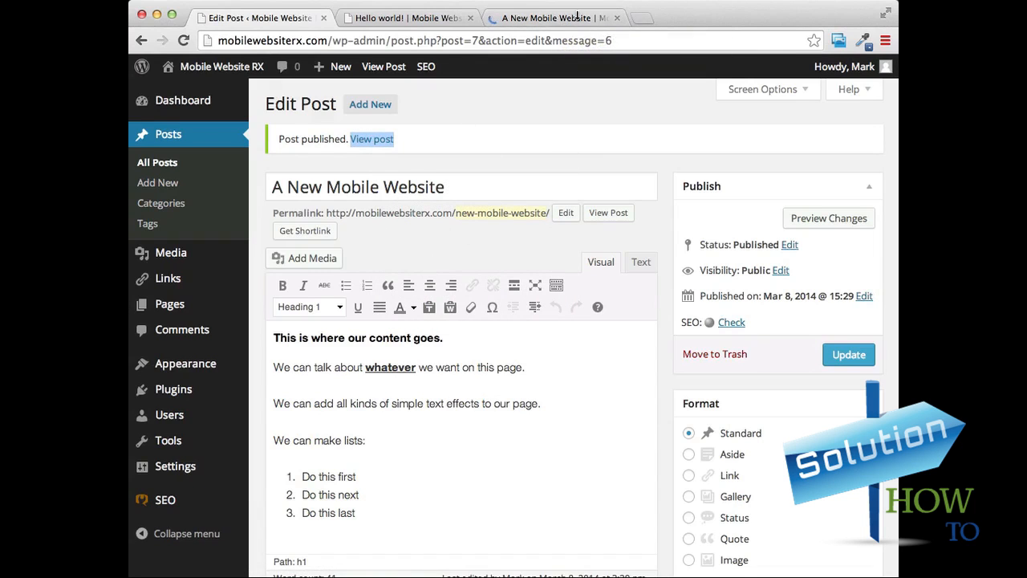
{"action": "left_click", "coordinate": [528, 17]}
{"action": "scroll", "coordinate": [642, 97], "scroll_direction": "down", "scroll_amount": 5}
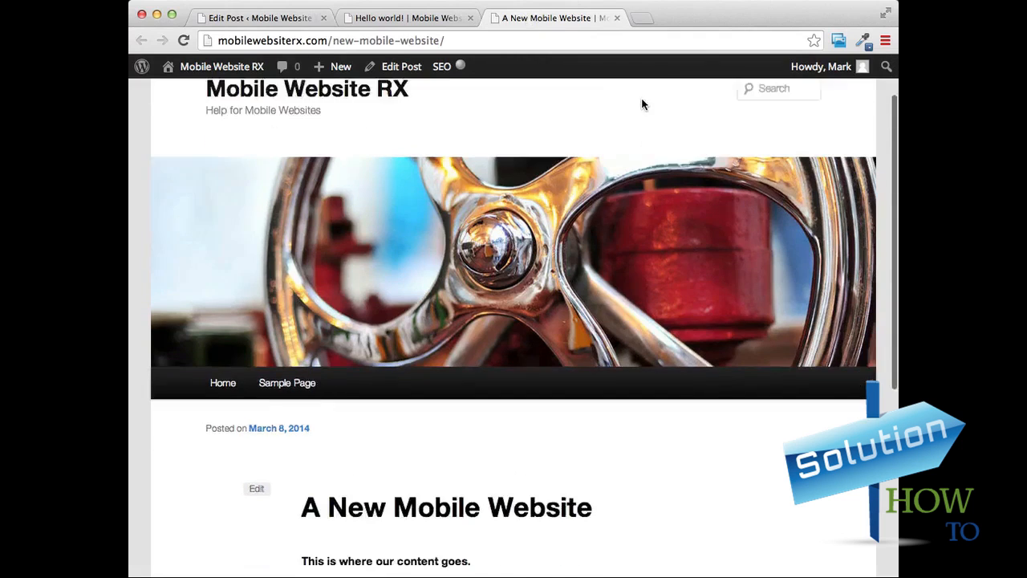
{"action": "scroll", "coordinate": [644, 106], "scroll_direction": "down", "scroll_amount": 2}
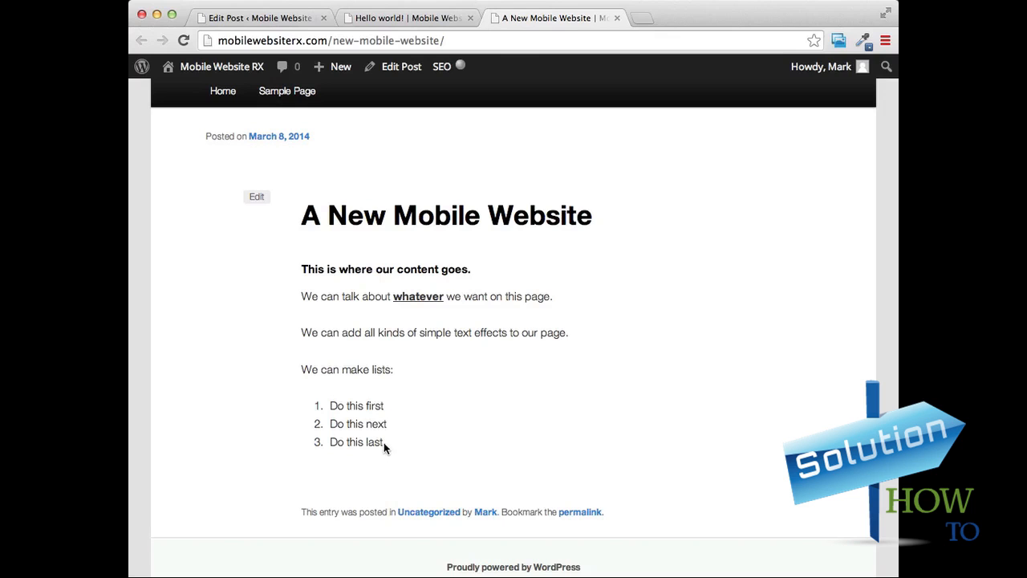
{"action": "scroll", "coordinate": [514, 405], "scroll_direction": "up", "scroll_amount": 5}
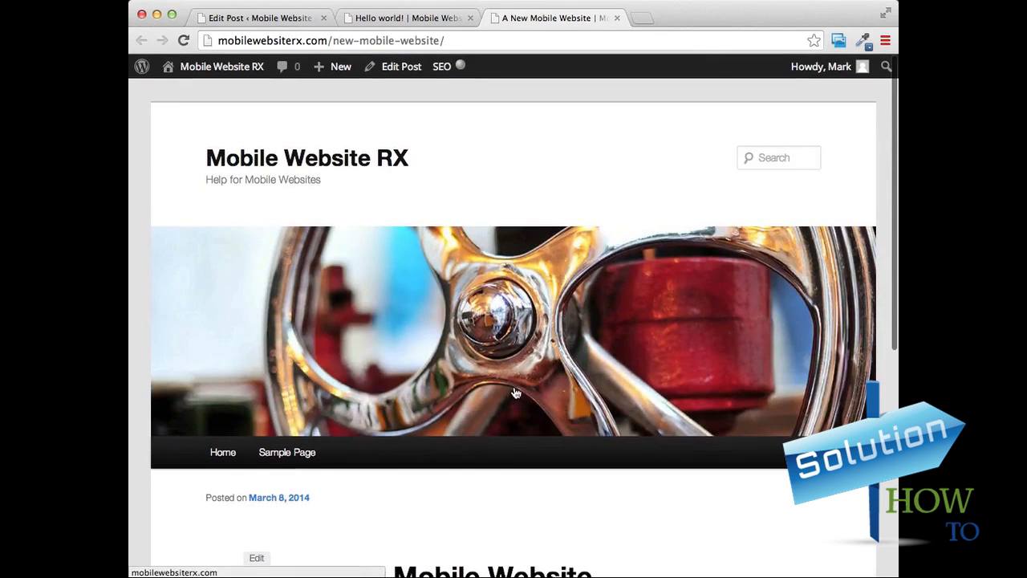
View the site's home page, then open "A New Mobile Website" from its recent posts.
{"action": "left_click", "coordinate": [307, 163]}
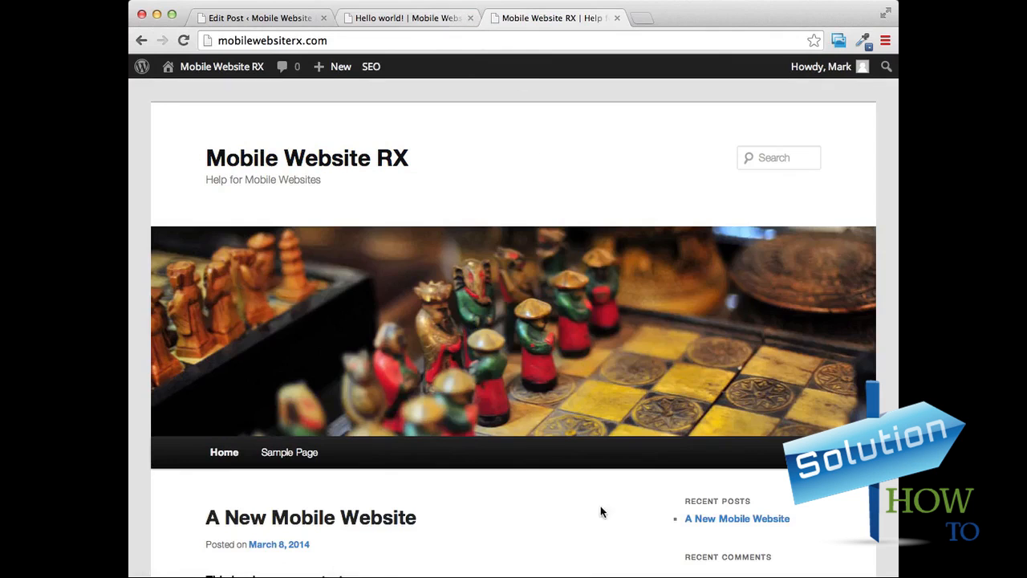
{"action": "scroll", "coordinate": [602, 426], "scroll_direction": "down", "scroll_amount": 4}
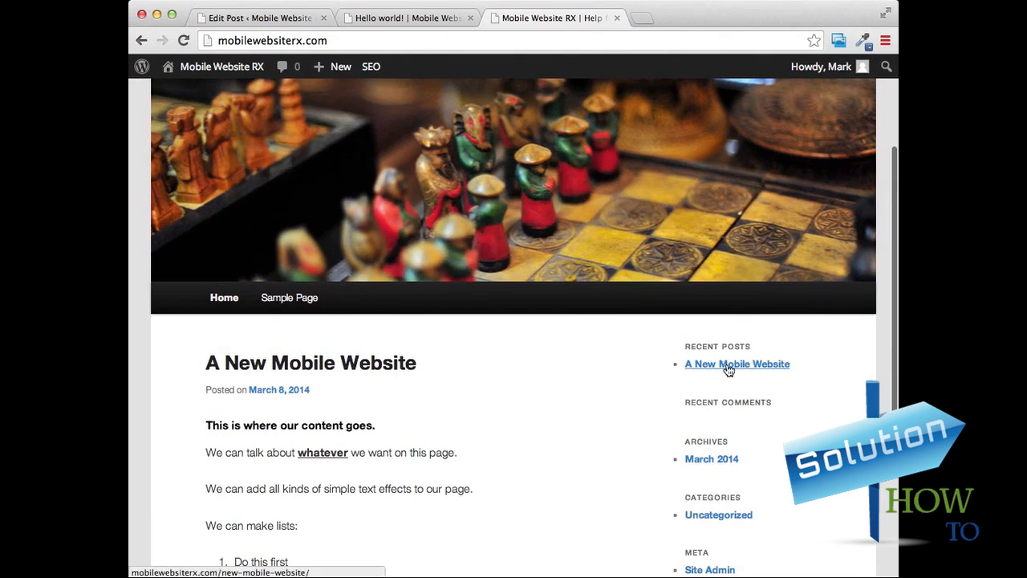
{"action": "left_click", "coordinate": [728, 369]}
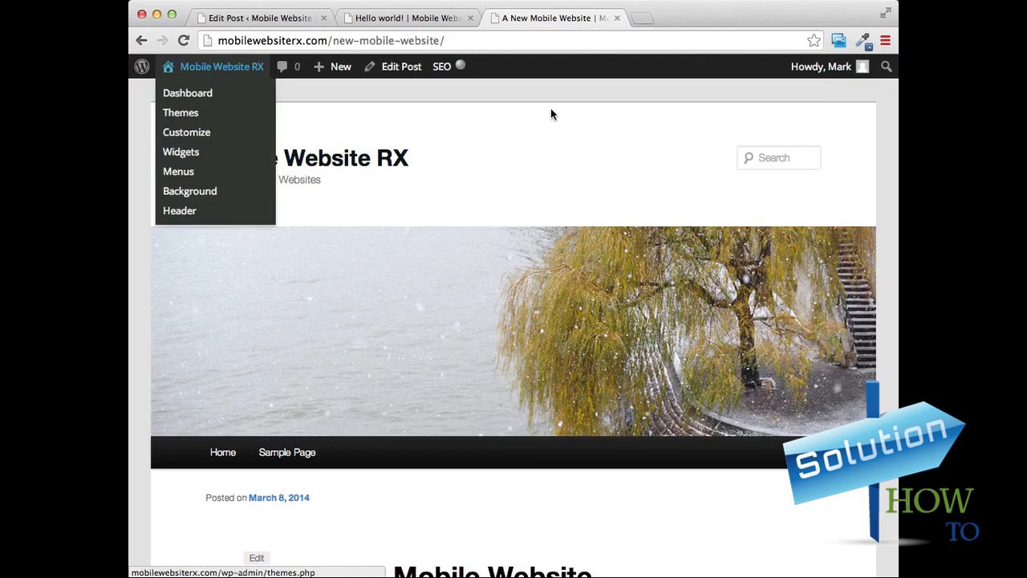
{"action": "scroll", "coordinate": [595, 173], "scroll_direction": "down", "scroll_amount": 5}
{"action": "scroll", "coordinate": [607, 164], "scroll_direction": "up", "scroll_amount": 5}
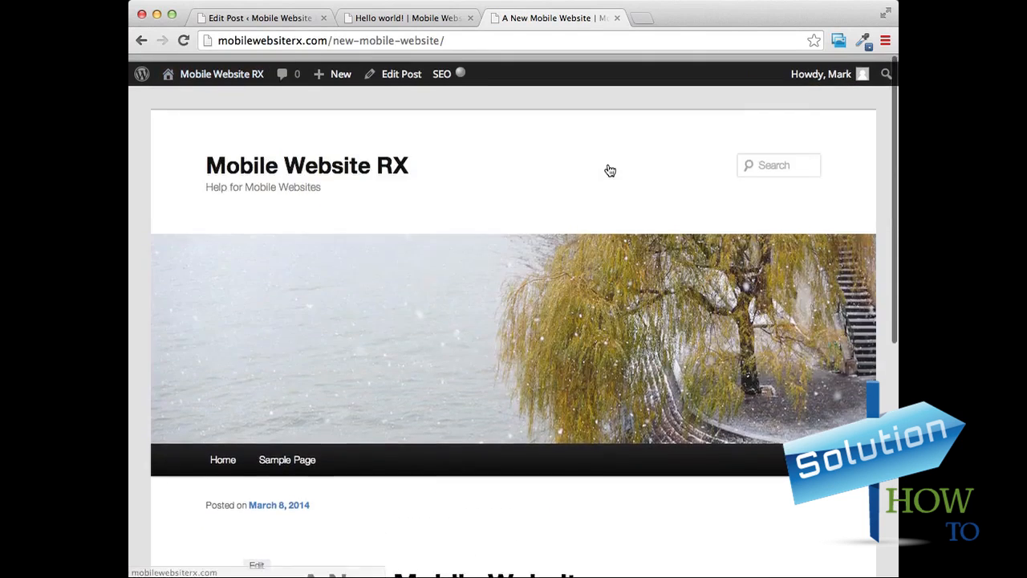
Return to the post editor and start another new post titled "Our 2nd Post".
{"action": "left_click", "coordinate": [408, 17]}
{"action": "left_click", "coordinate": [278, 19]}
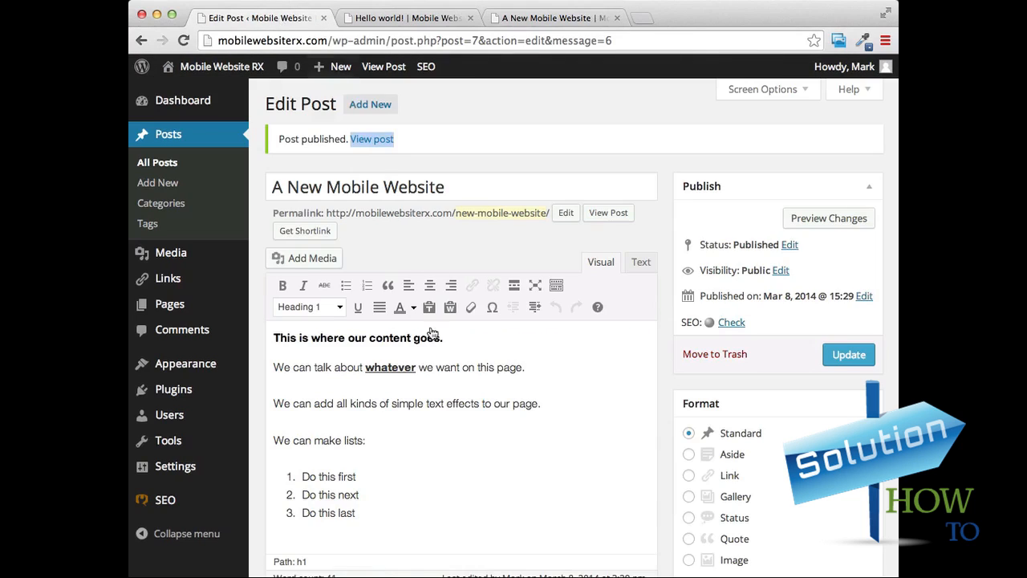
{"action": "left_click", "coordinate": [374, 108]}
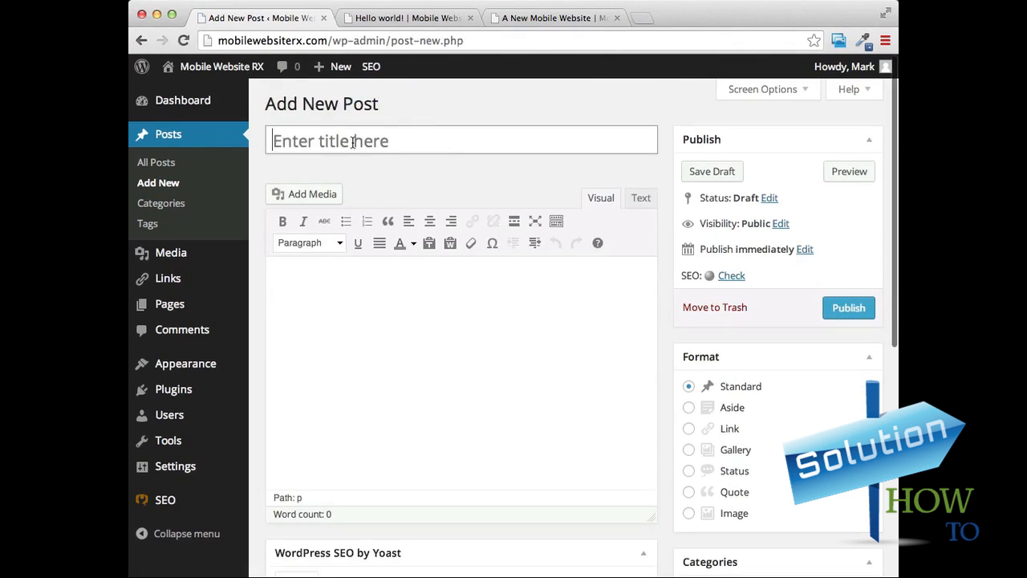
{"action": "left_click", "coordinate": [353, 142]}
{"action": "type", "text": "Ou"}
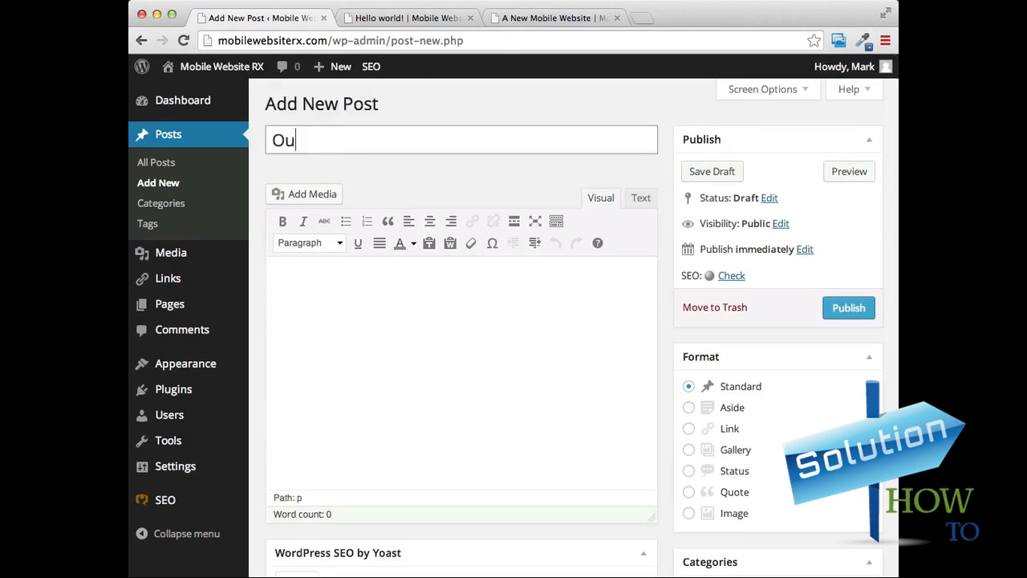
{"action": "type", "text": "r 2nd Post"}
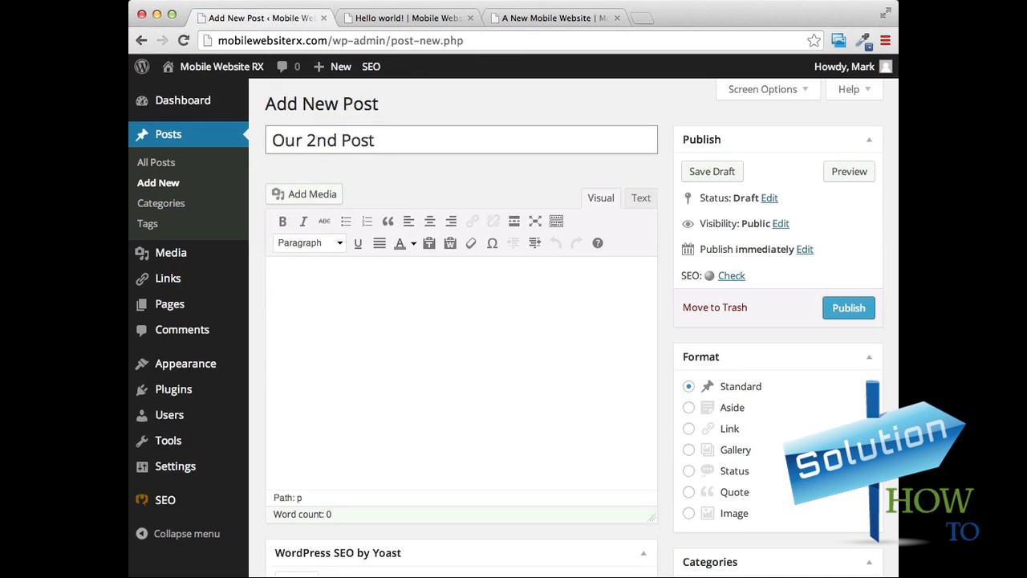
Enter "Will have more content" as the body of the second post and publish it.
{"action": "left_click", "coordinate": [378, 312]}
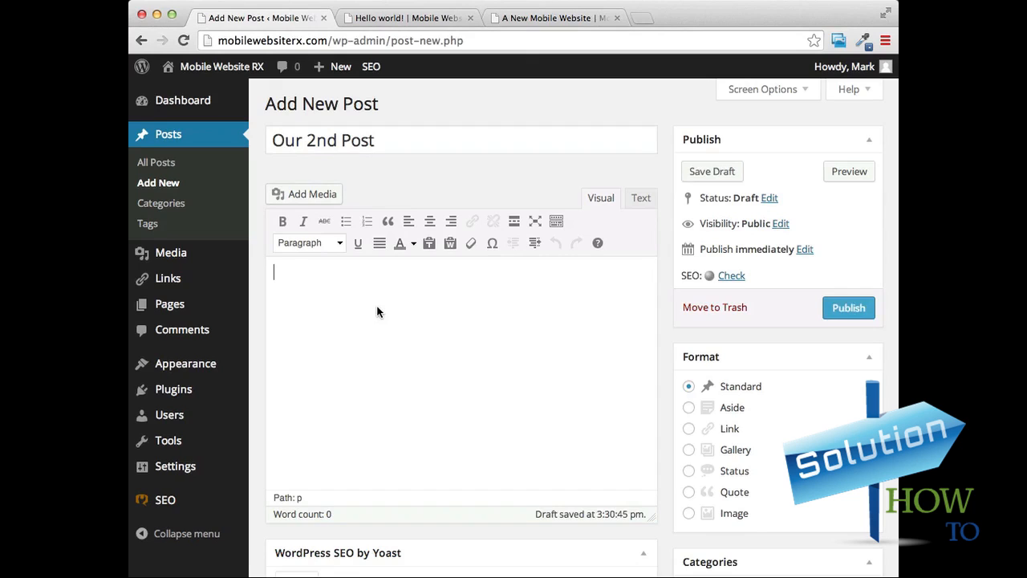
{"action": "type", "text": "Will have "}
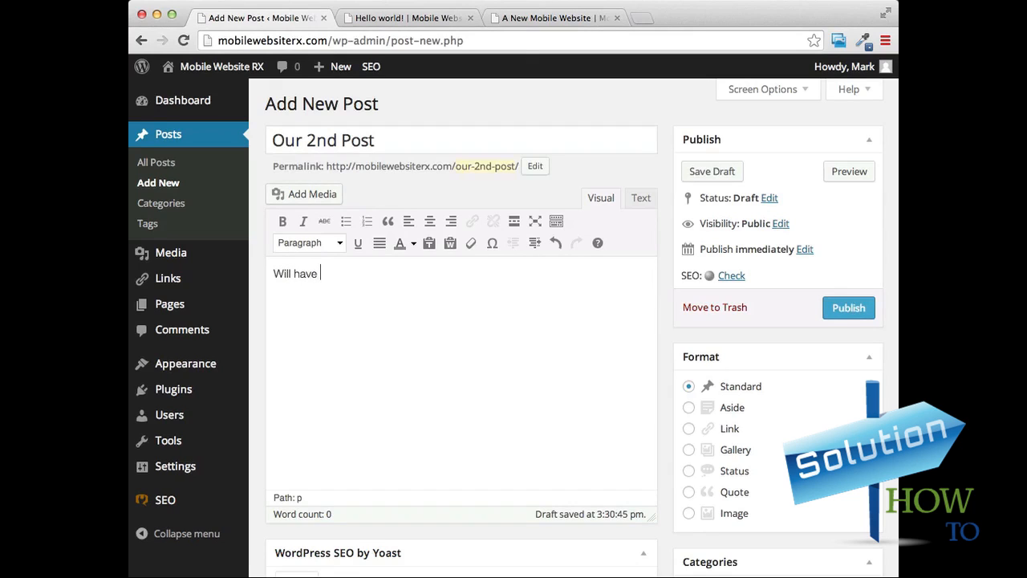
{"action": "type", "text": "more content"}
{"action": "left_click", "coordinate": [852, 313]}
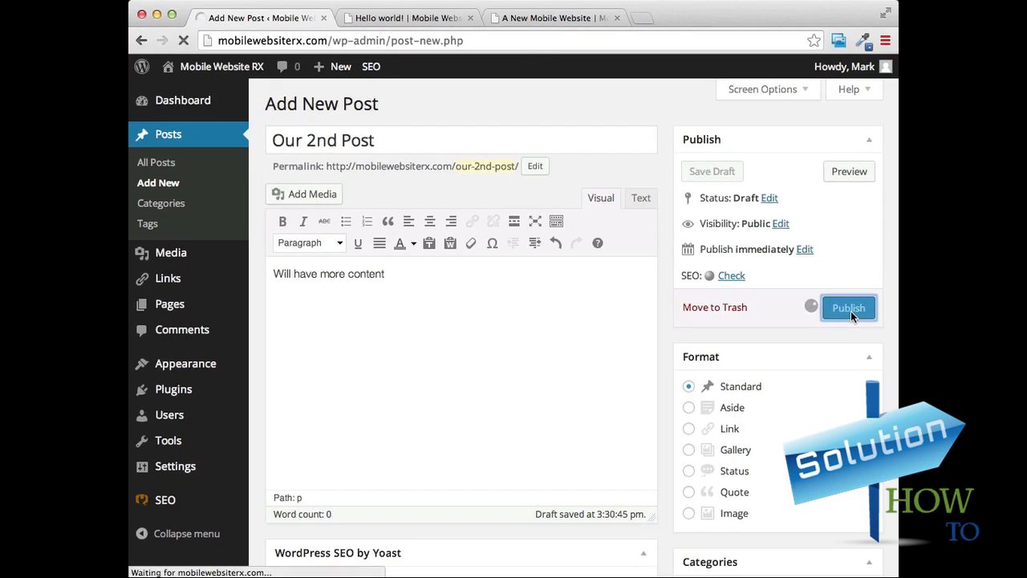
Reload the live site and examine the post listing on its home page.
{"action": "left_click", "coordinate": [503, 11]}
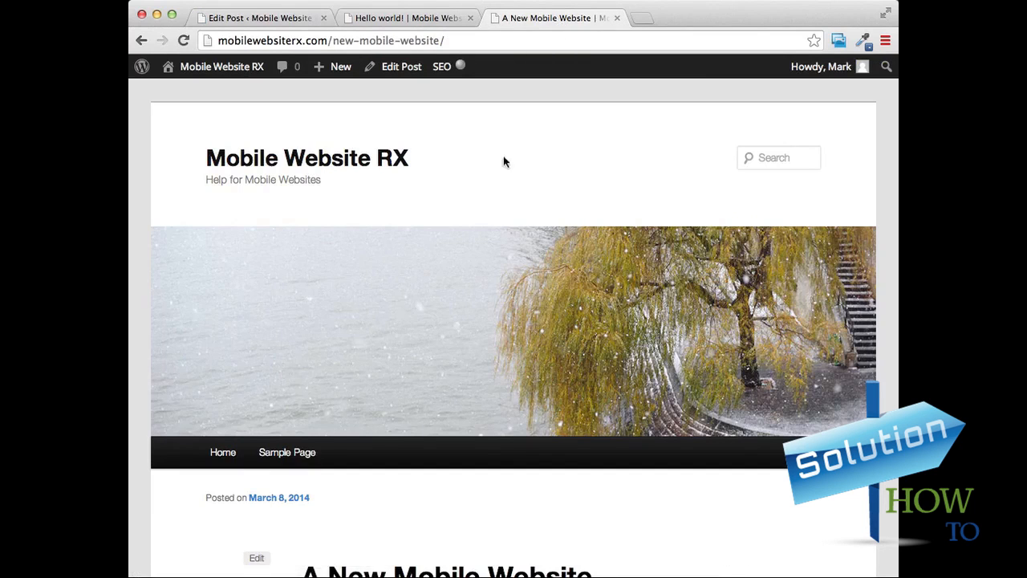
{"action": "key", "text": "super+r"}
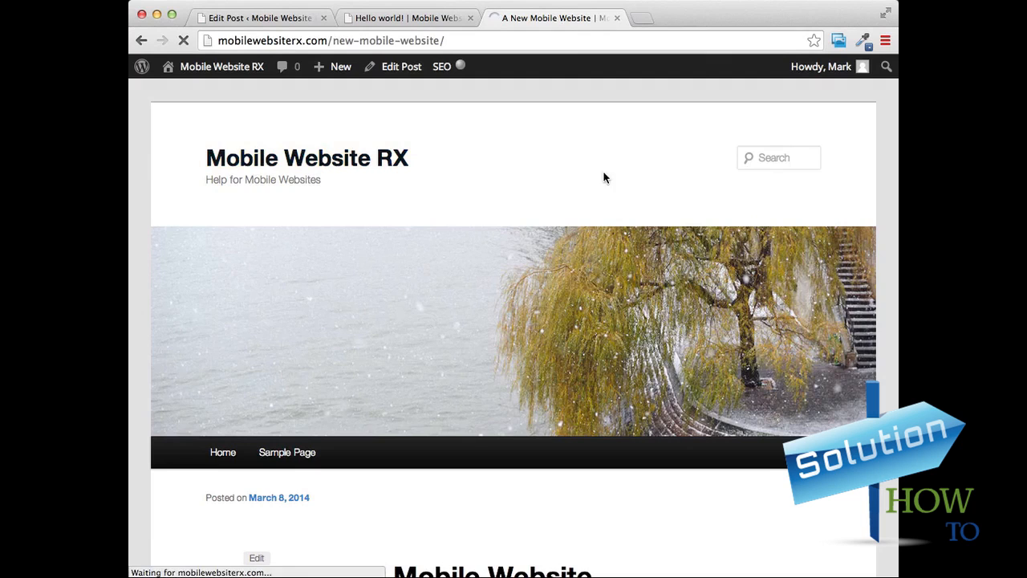
{"action": "scroll", "coordinate": [611, 167], "scroll_direction": "down", "scroll_amount": 5}
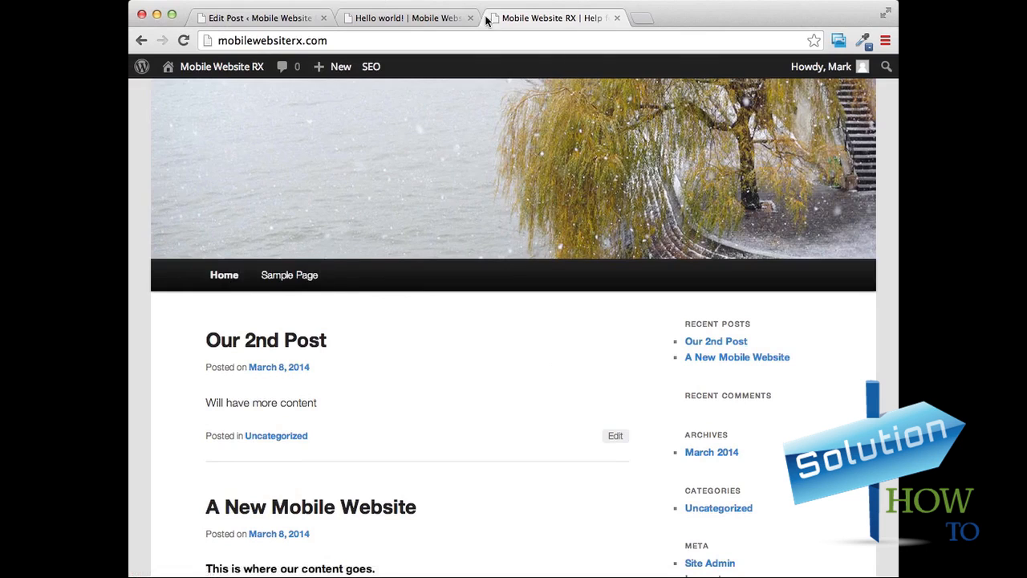
Return to the WordPress admin, list all pages and move "Sample Page" to the trash.
{"action": "left_click", "coordinate": [433, 17]}
{"action": "left_click", "coordinate": [252, 18]}
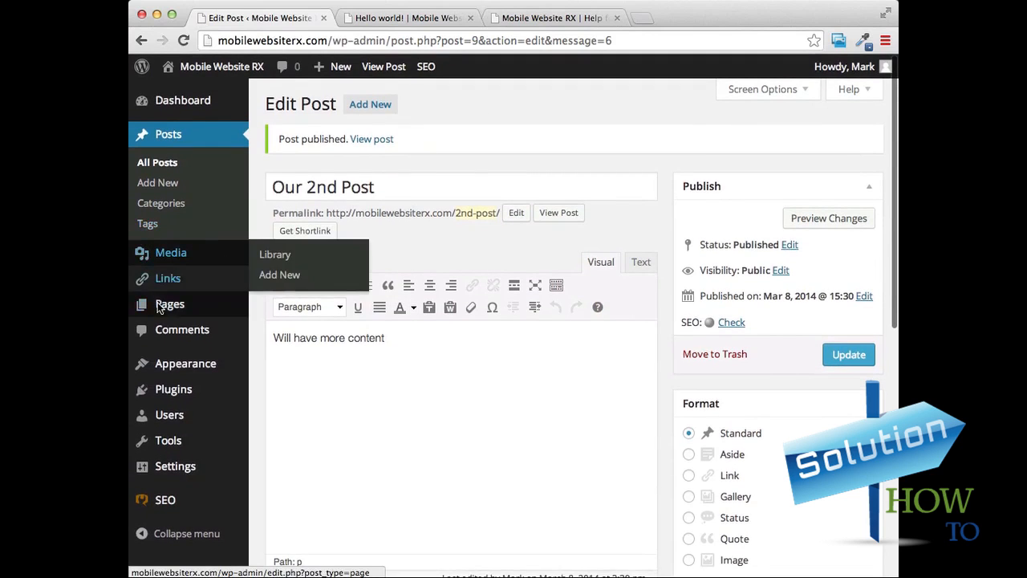
{"action": "mouse_move", "coordinate": [173, 309]}
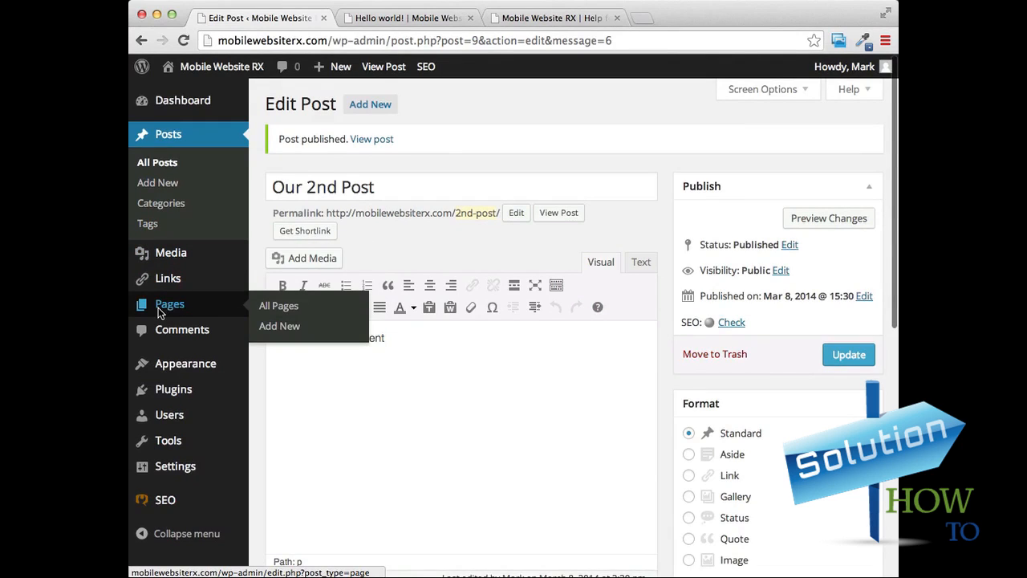
{"action": "left_click", "coordinate": [175, 311]}
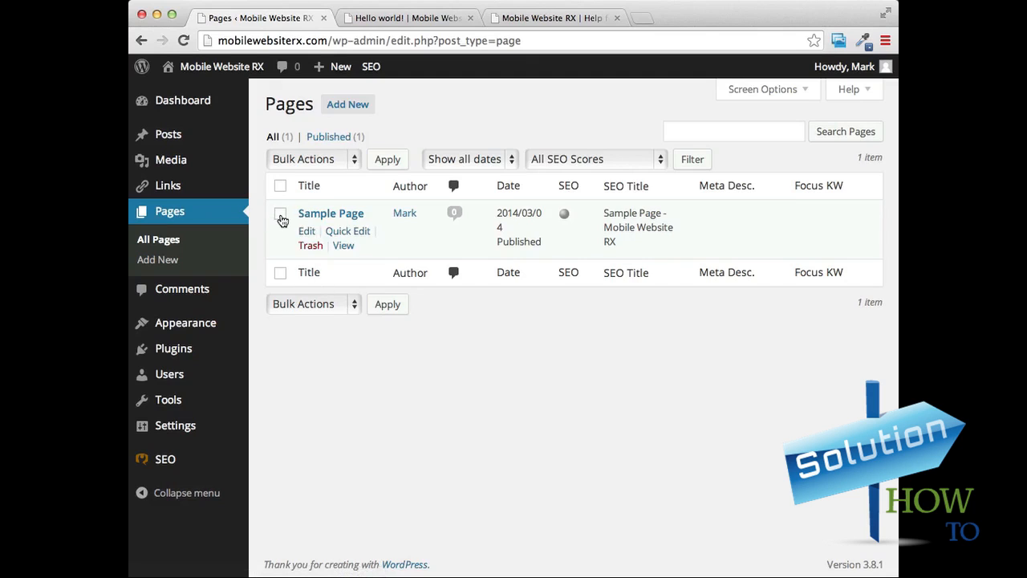
{"action": "left_click", "coordinate": [280, 214]}
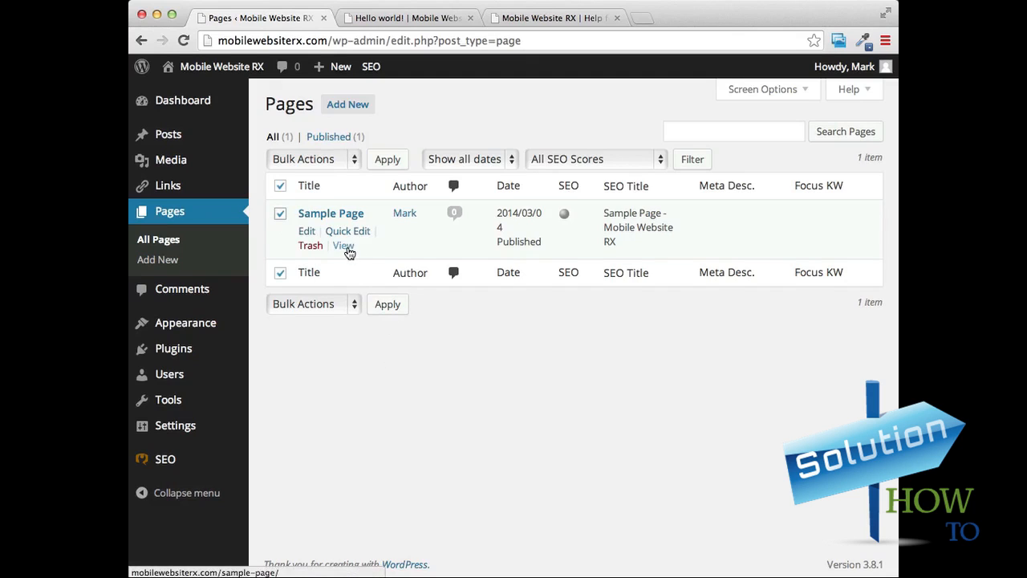
{"action": "left_click", "coordinate": [310, 247]}
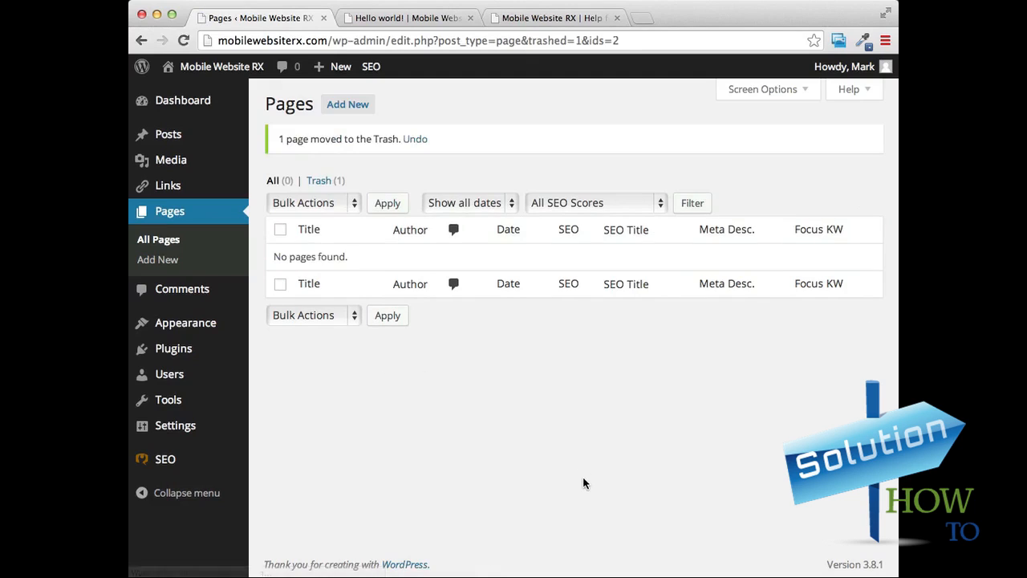
Open the site's home page from the "Hello world!" post and examine its navigation bar and posts.
{"action": "left_click", "coordinate": [408, 17]}
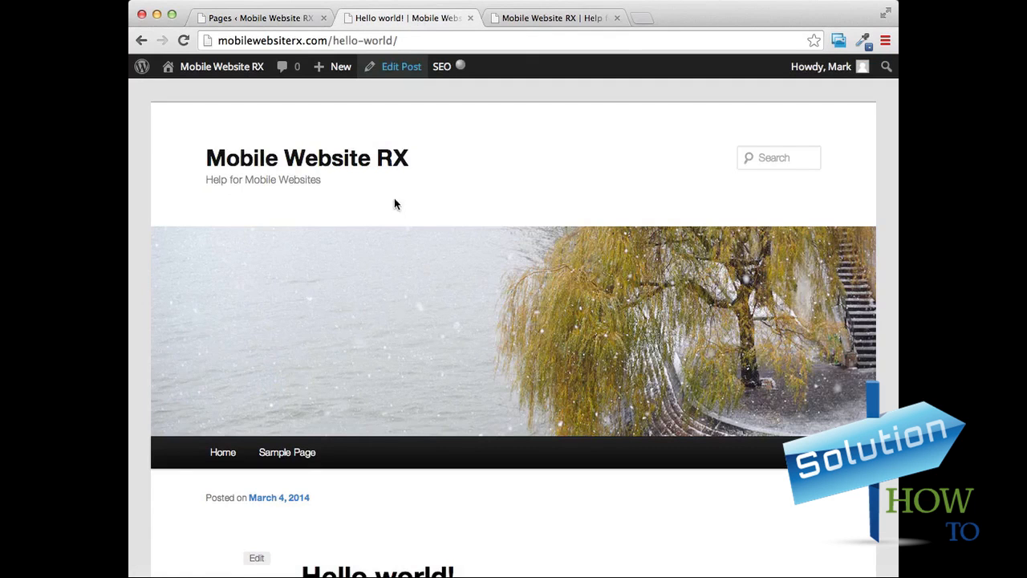
{"action": "left_click", "coordinate": [261, 158]}
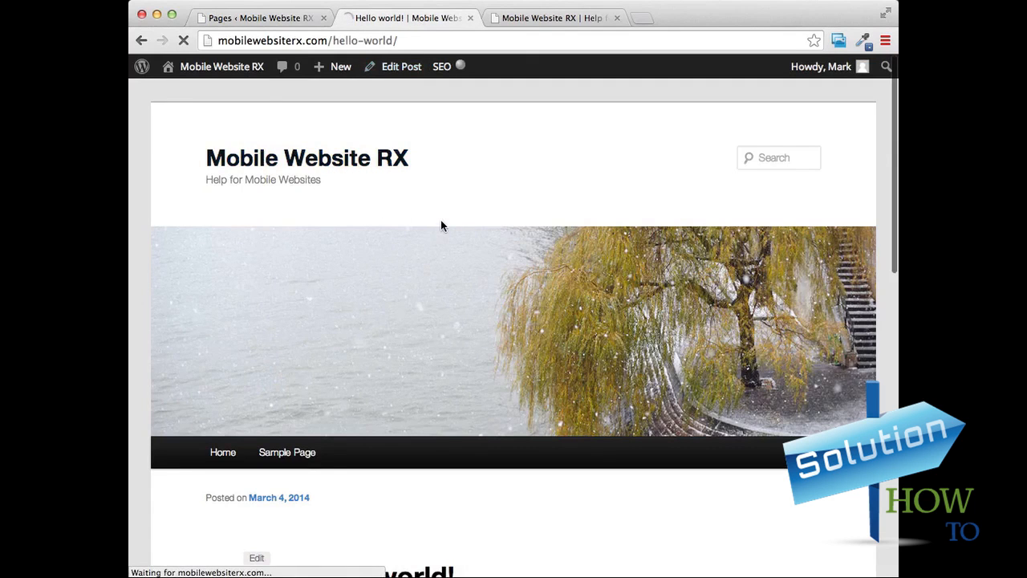
{"action": "scroll", "coordinate": [441, 220], "scroll_direction": "down", "scroll_amount": 3}
{"action": "scroll", "coordinate": [289, 293], "scroll_direction": "down", "scroll_amount": 4}
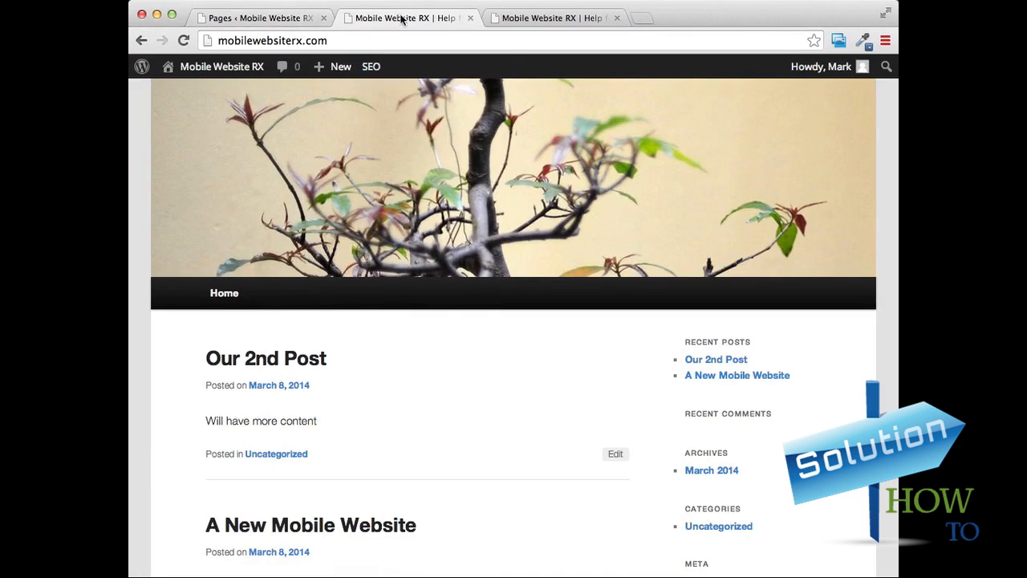
Return to the WordPress admin and create a page titled "About Me" with a short self-introduction about providing small businesses with mobile websites.
{"action": "left_click", "coordinate": [291, 20]}
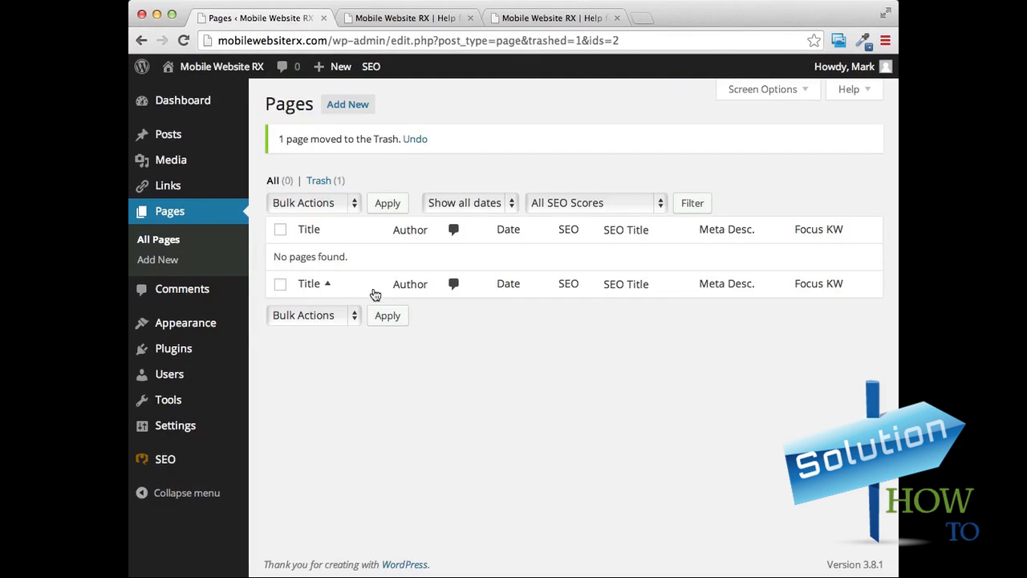
{"action": "left_click", "coordinate": [345, 105]}
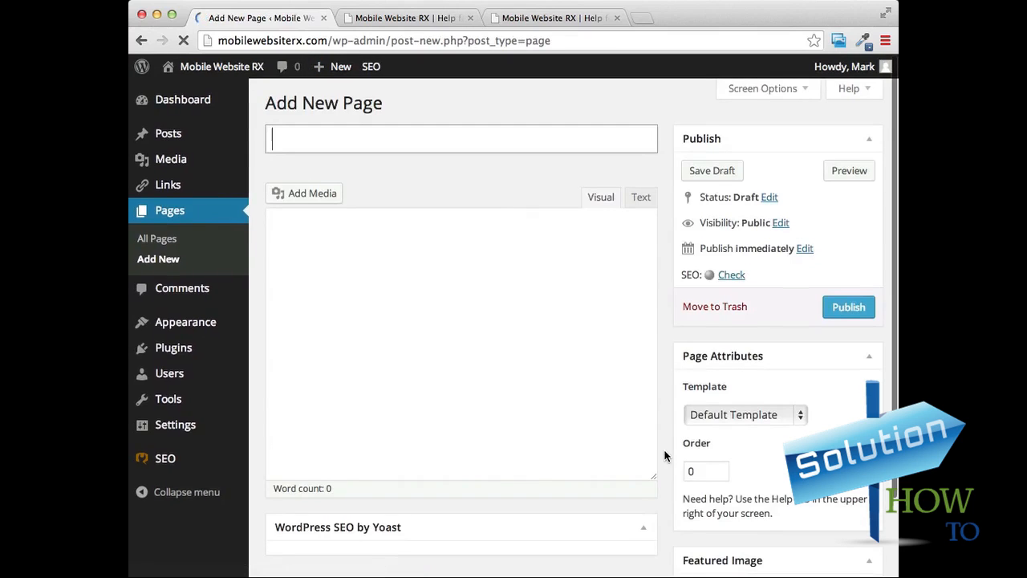
{"action": "left_click", "coordinate": [376, 147]}
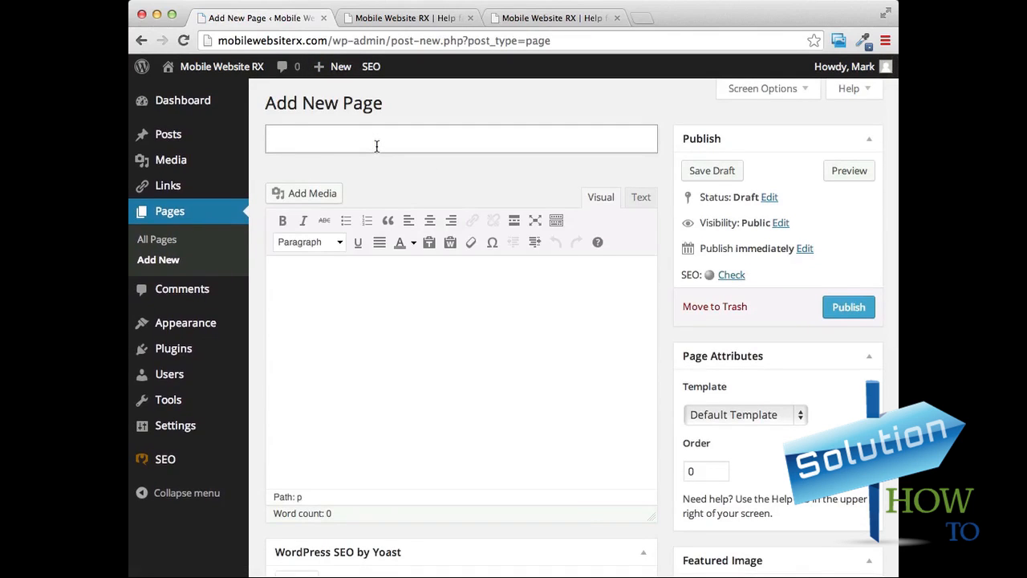
{"action": "type", "text": "About Me"}
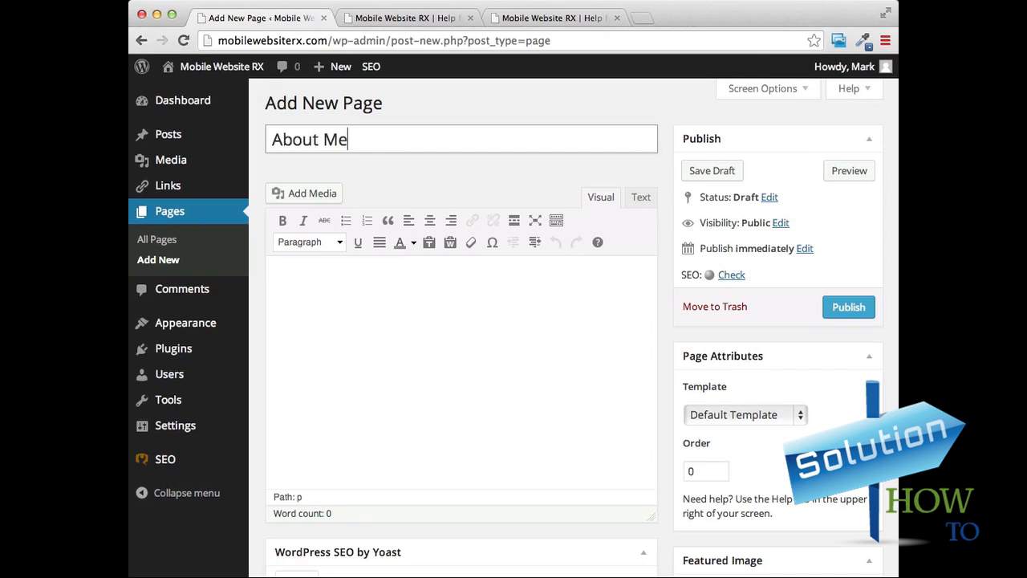
{"action": "left_click", "coordinate": [359, 294]}
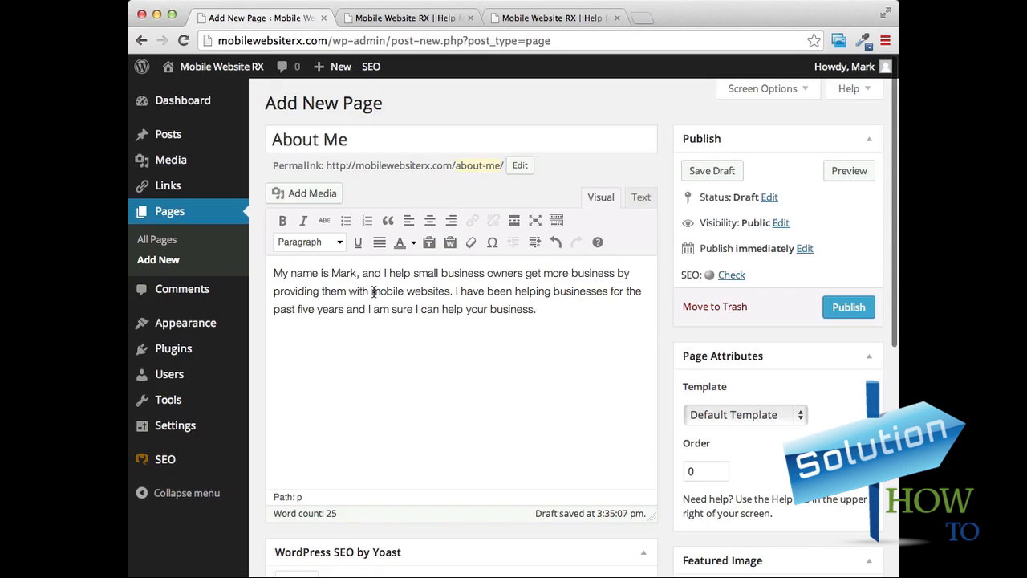
Format "mobile websites" in the page body as italic and bold, and publish the page.
{"action": "left_click_drag", "start_coordinate": [371, 291], "coordinate": [451, 295]}
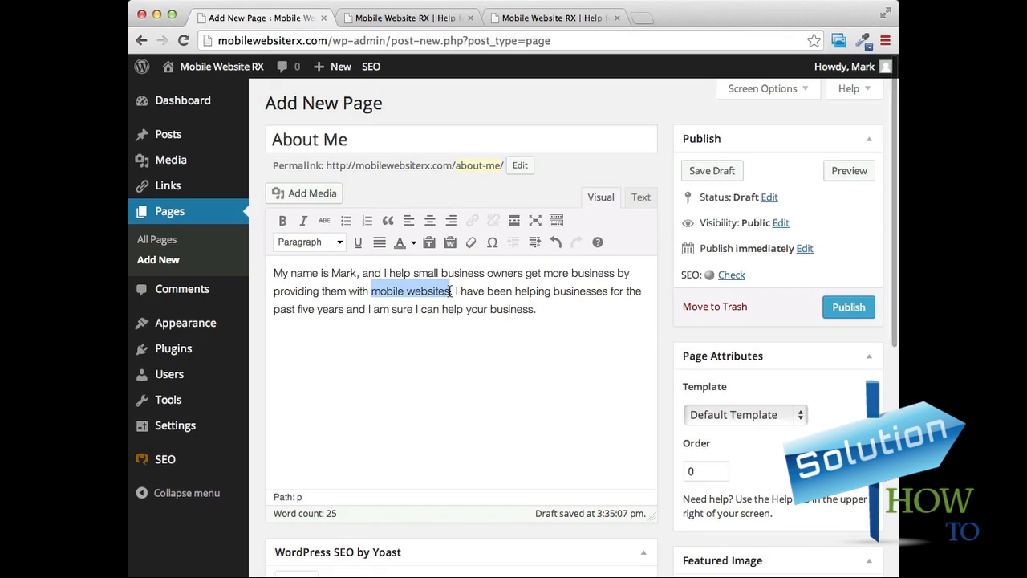
{"action": "left_click", "coordinate": [303, 222]}
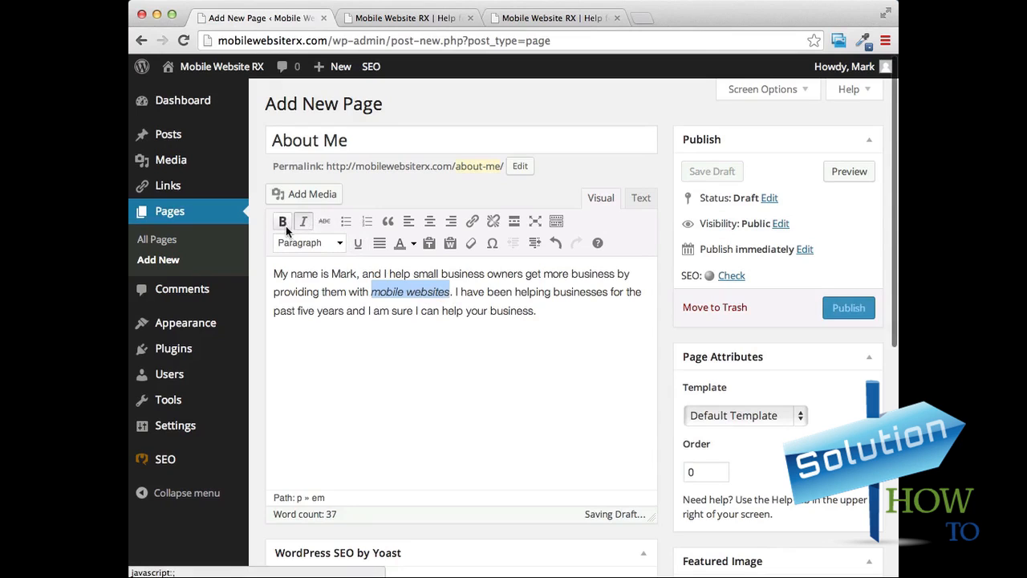
{"action": "left_click", "coordinate": [284, 222]}
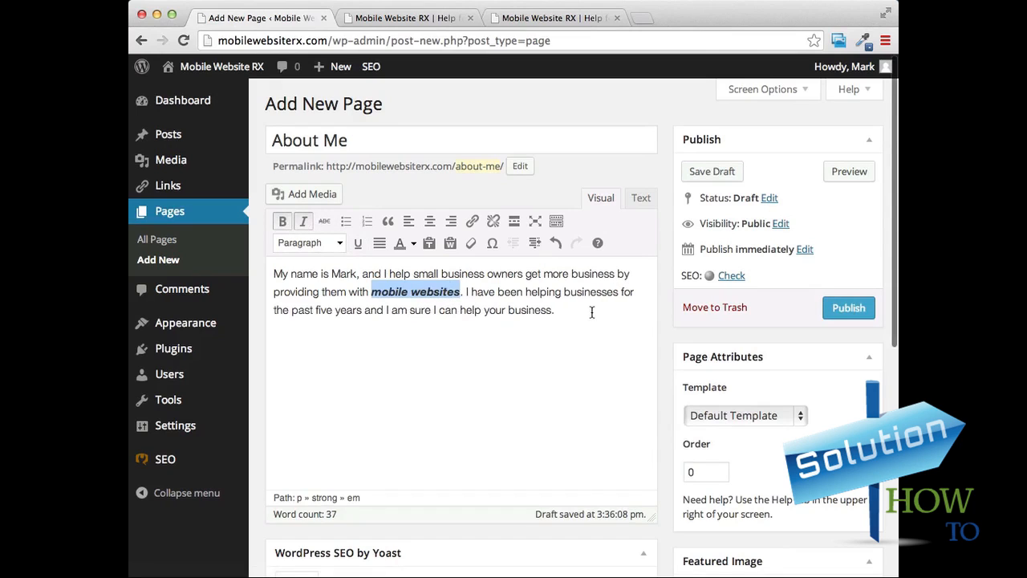
{"action": "left_click", "coordinate": [566, 319]}
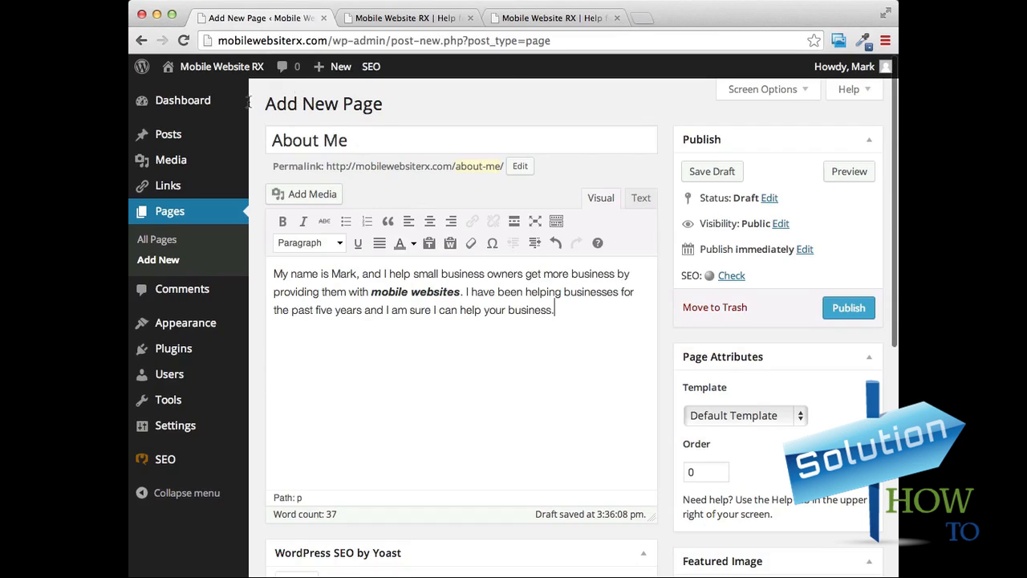
{"action": "left_click", "coordinate": [839, 311]}
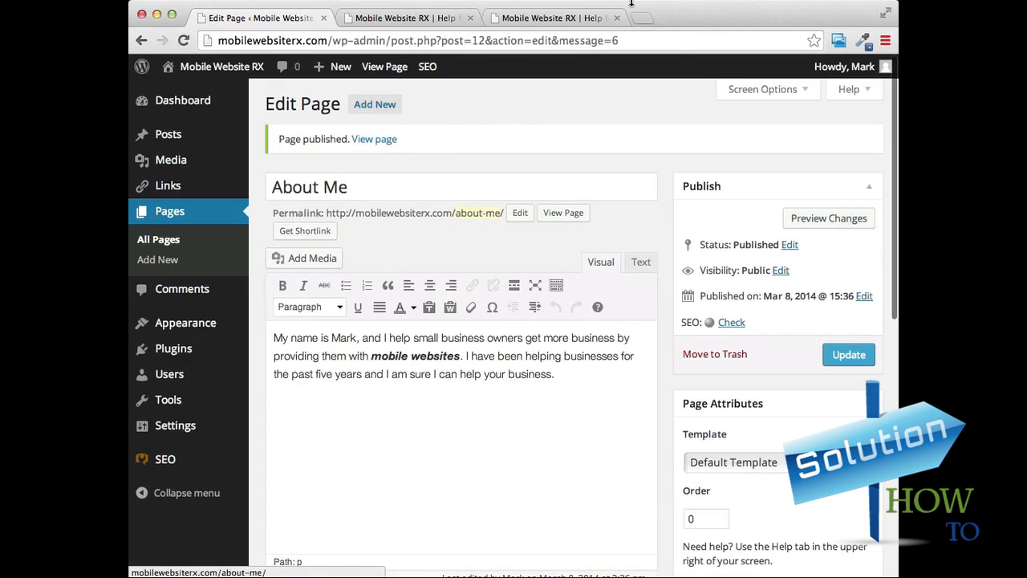
Refresh the live site's home page, open "About Me" from its navigation bar and examine the published page.
{"action": "left_click", "coordinate": [566, 17]}
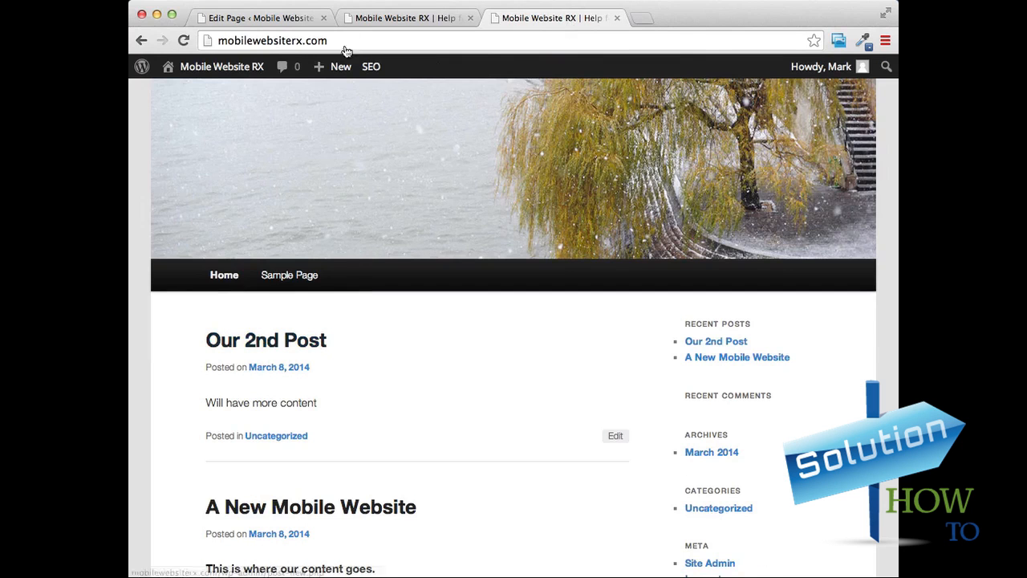
{"action": "left_click", "coordinate": [223, 275]}
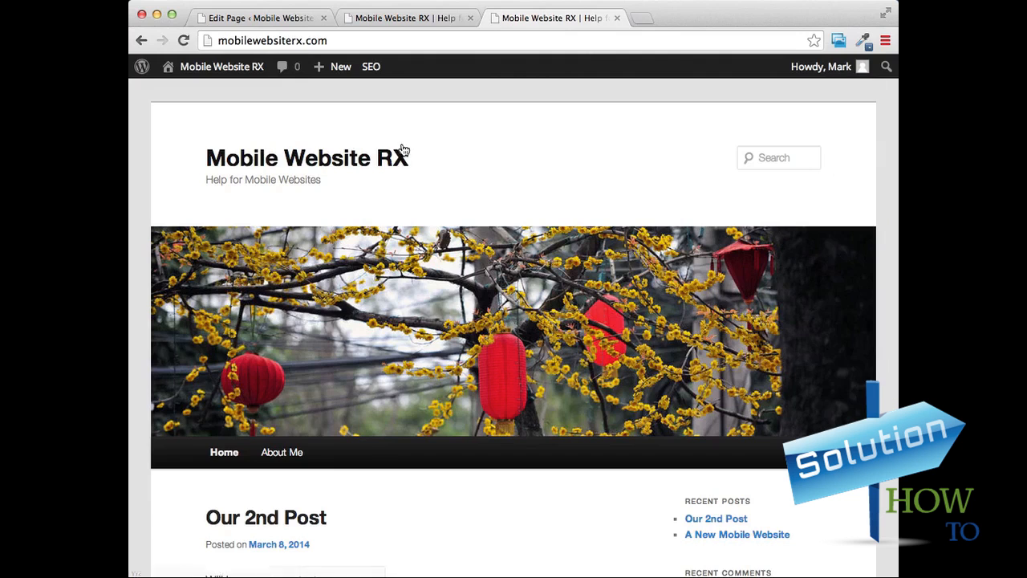
{"action": "scroll", "coordinate": [438, 121], "scroll_direction": "down", "scroll_amount": 4}
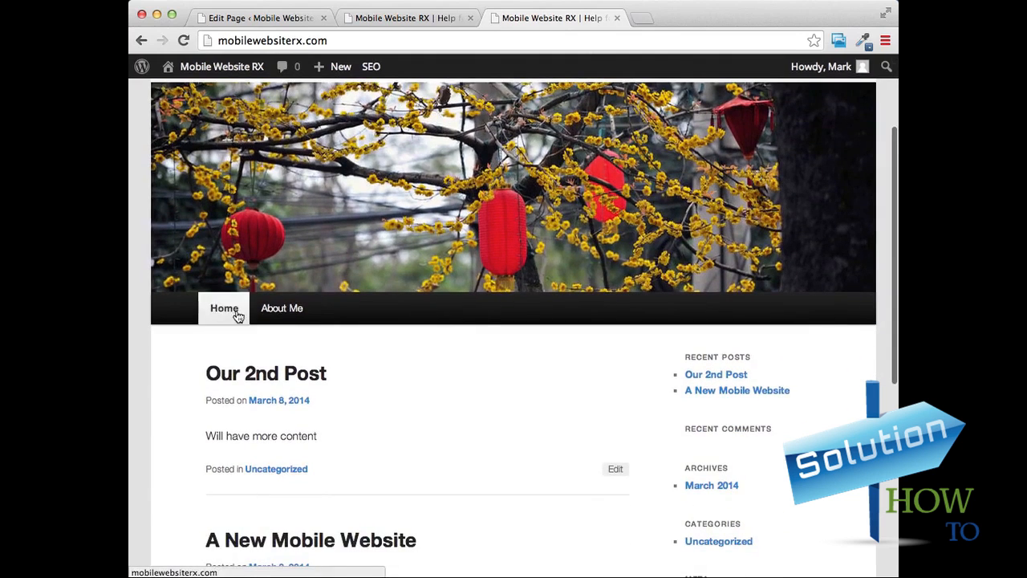
{"action": "left_click", "coordinate": [286, 316]}
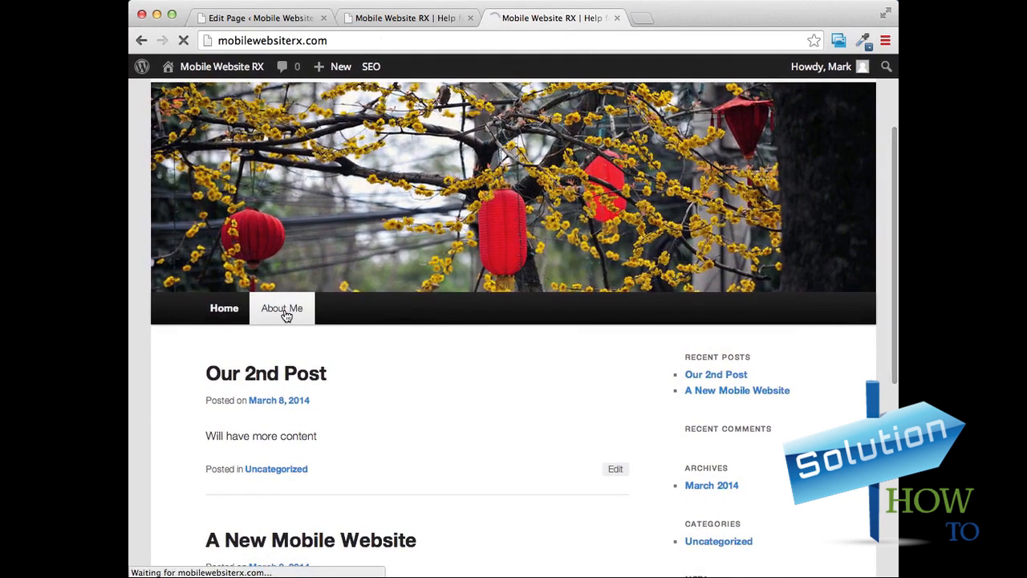
{"action": "scroll", "coordinate": [538, 145], "scroll_direction": "down", "scroll_amount": 5}
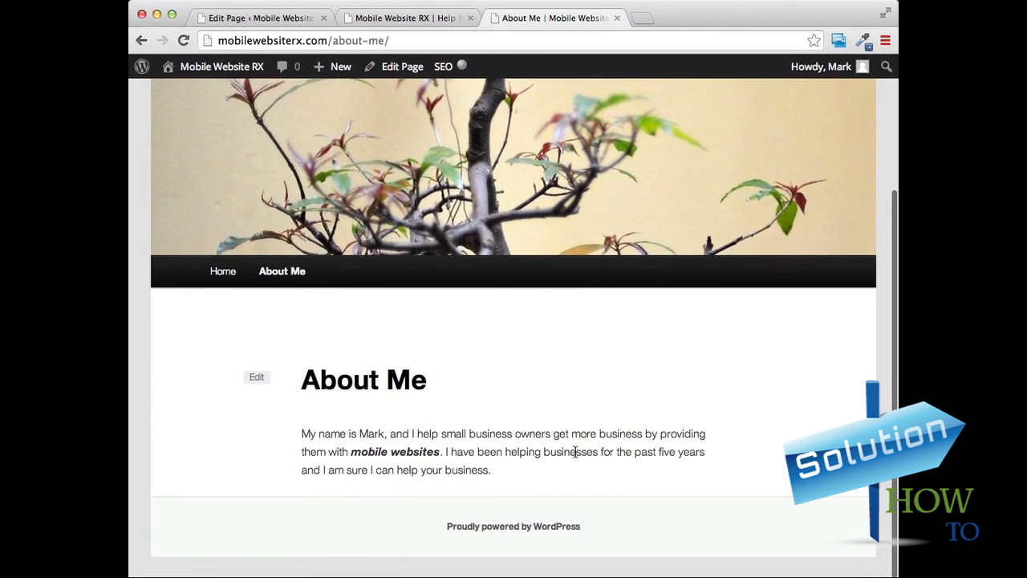
{"action": "scroll", "coordinate": [498, 429], "scroll_direction": "up", "scroll_amount": 5}
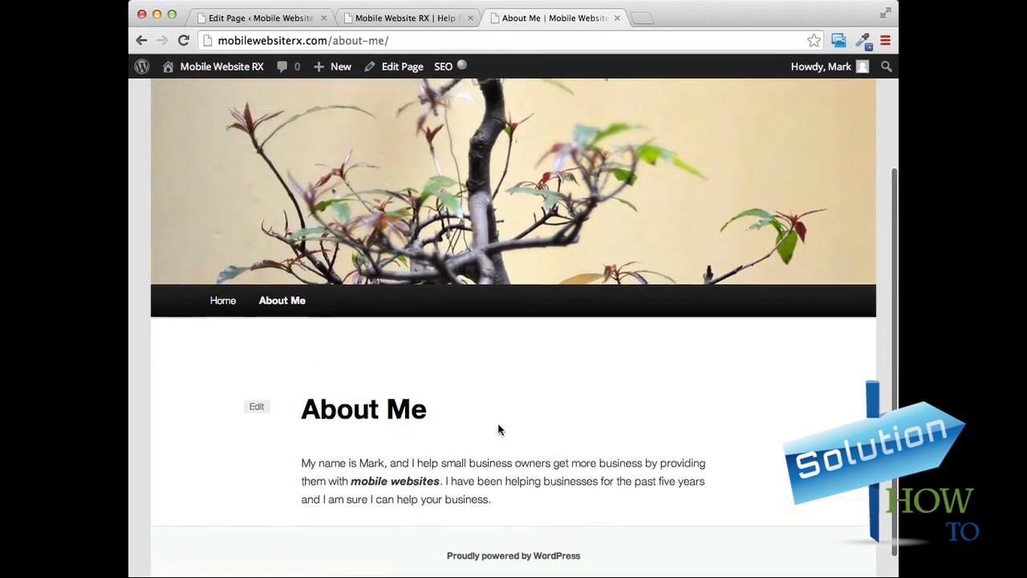
{"action": "left_click", "coordinate": [420, 18]}
{"action": "left_click", "coordinate": [502, 18]}
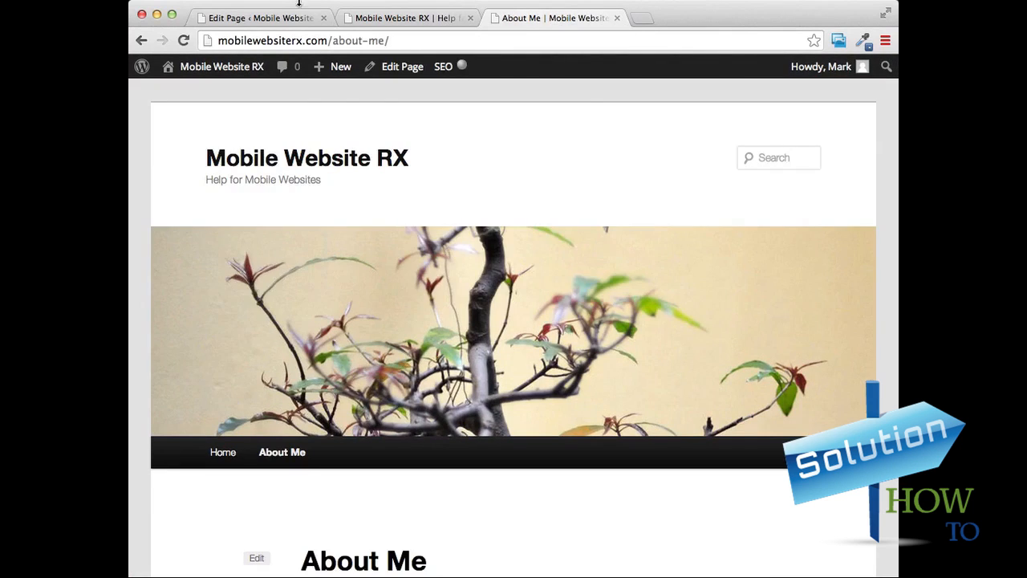
Return to the WordPress admin and review the list of pages and the list of posts.
{"action": "left_click", "coordinate": [251, 19]}
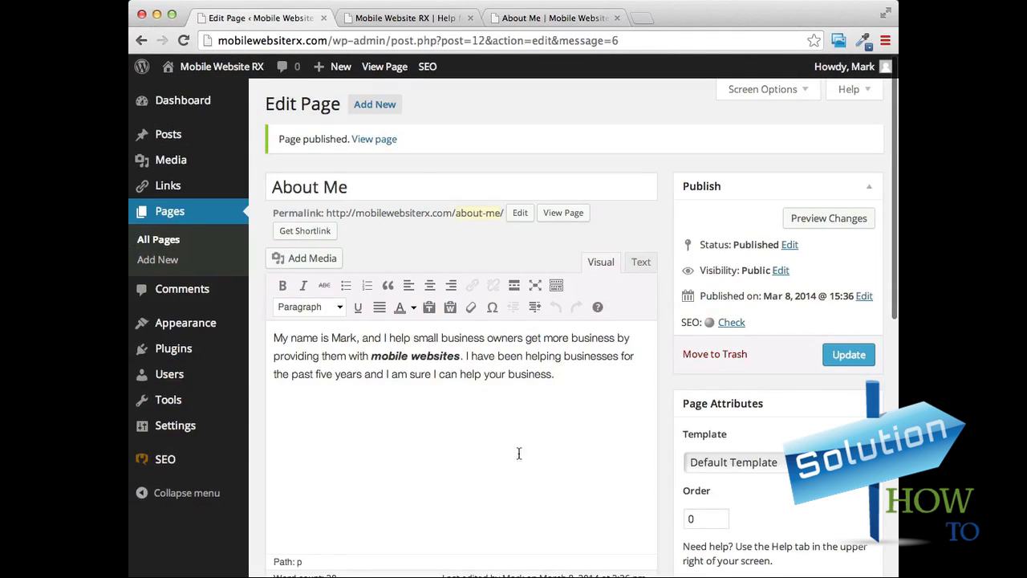
{"action": "left_click", "coordinate": [168, 216]}
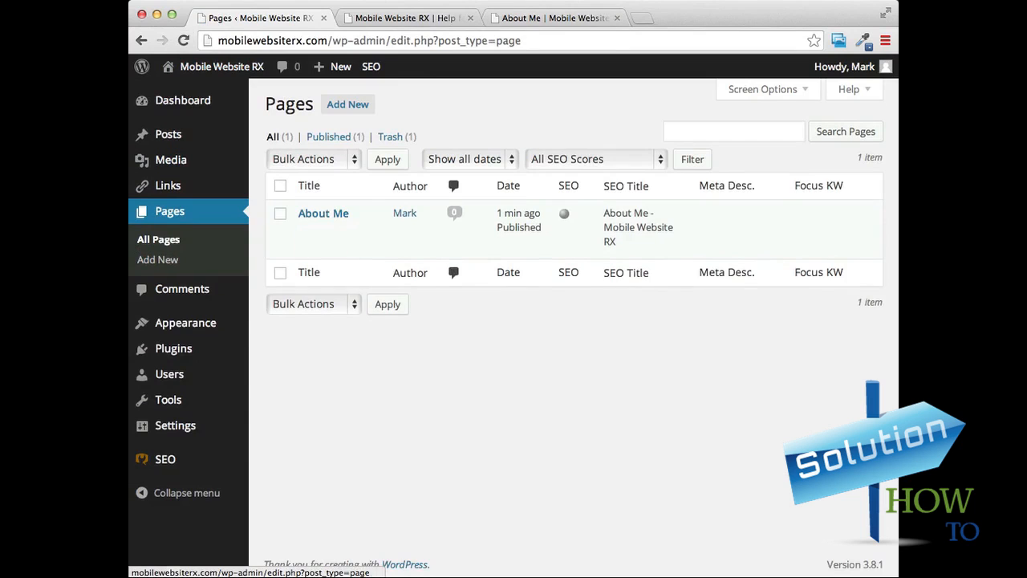
{"action": "left_click", "coordinate": [174, 140]}
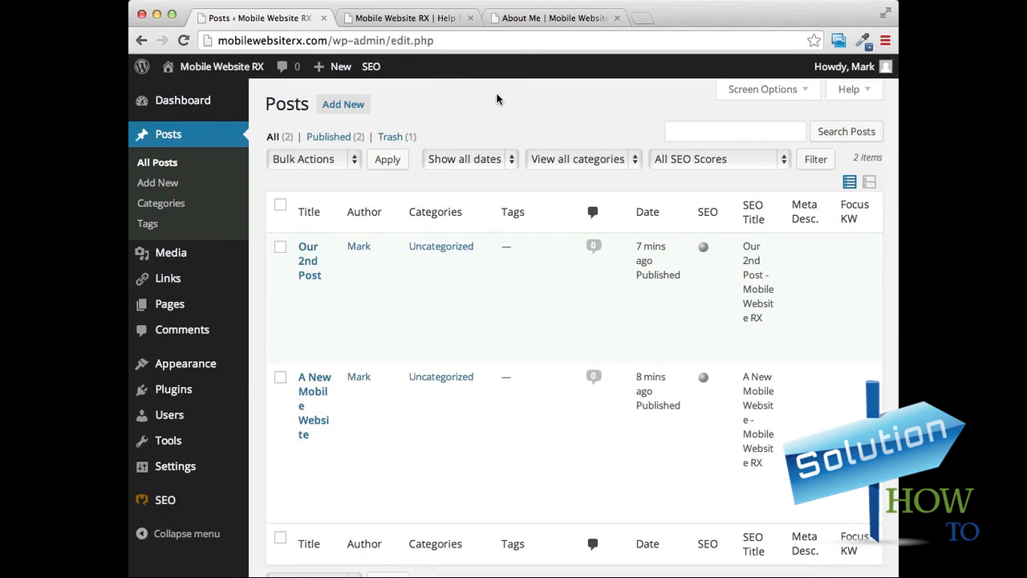
Compare the live "About Me" page with the post listing and sidebar on the site's home page.
{"action": "left_click", "coordinate": [405, 19]}
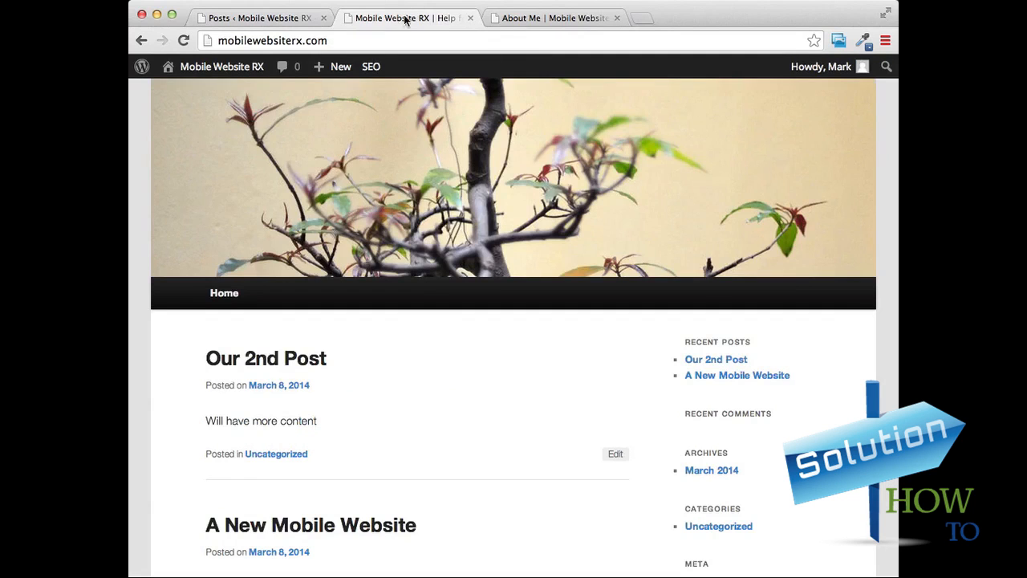
{"action": "left_click", "coordinate": [573, 18]}
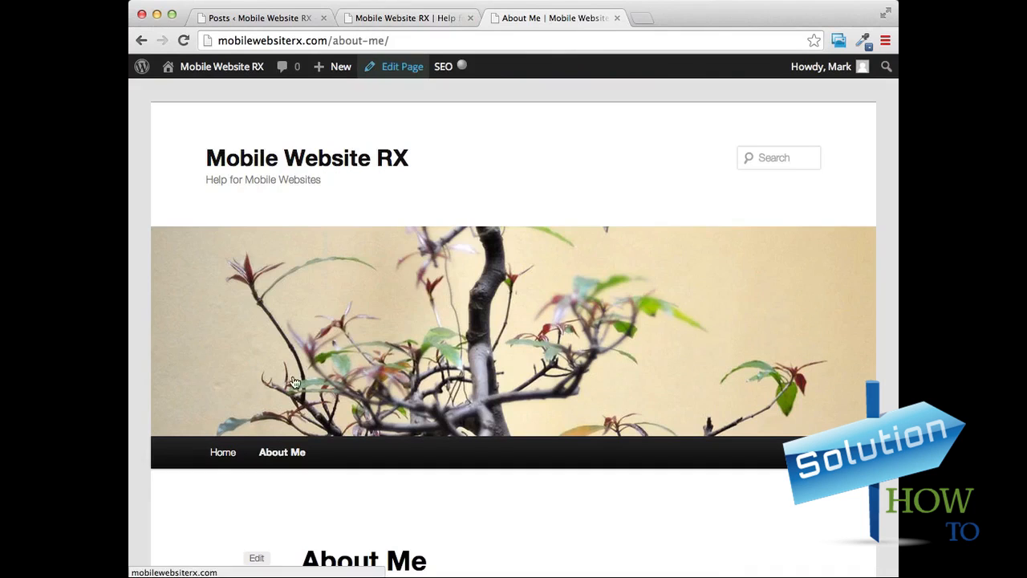
{"action": "scroll", "coordinate": [381, 209], "scroll_direction": "down", "scroll_amount": 2}
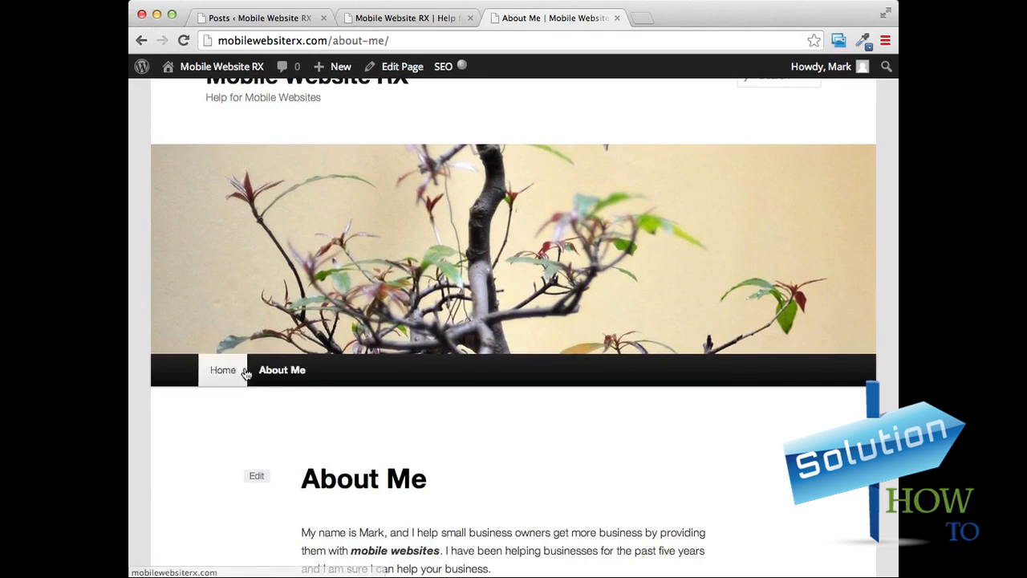
{"action": "left_click", "coordinate": [416, 18]}
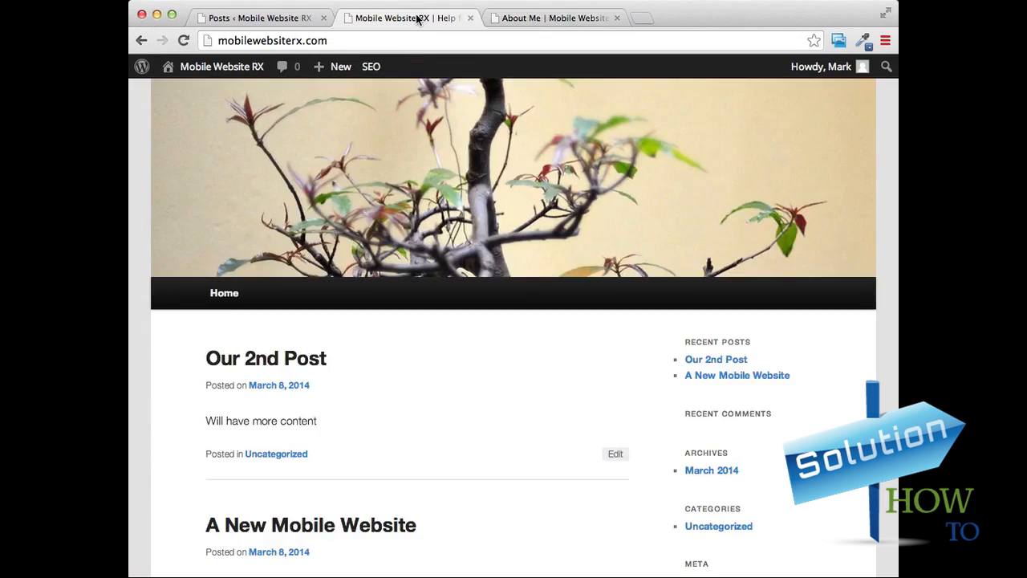
{"action": "scroll", "coordinate": [814, 338], "scroll_direction": "down", "scroll_amount": 1}
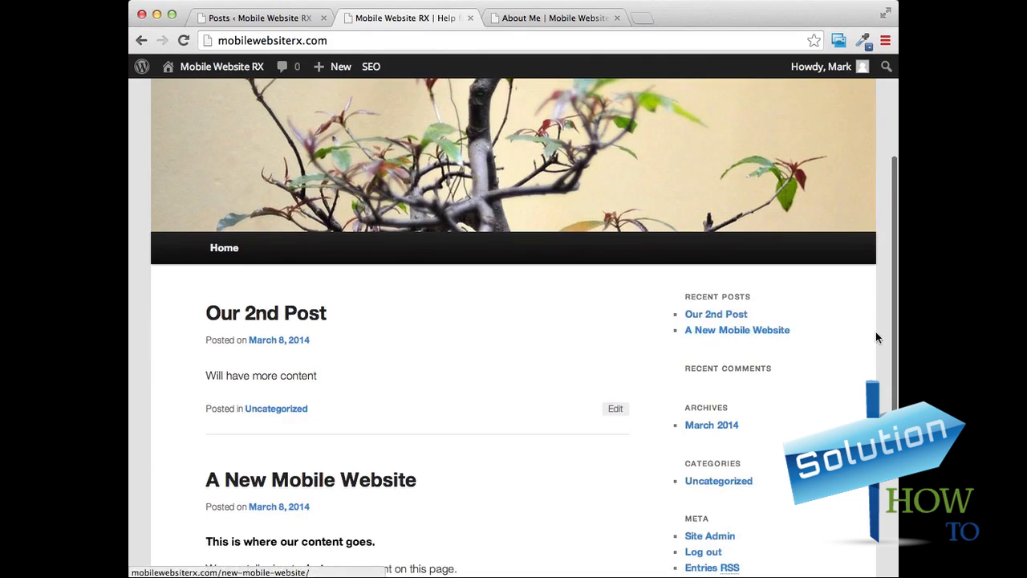
{"action": "scroll", "coordinate": [876, 332], "scroll_direction": "down", "scroll_amount": 2}
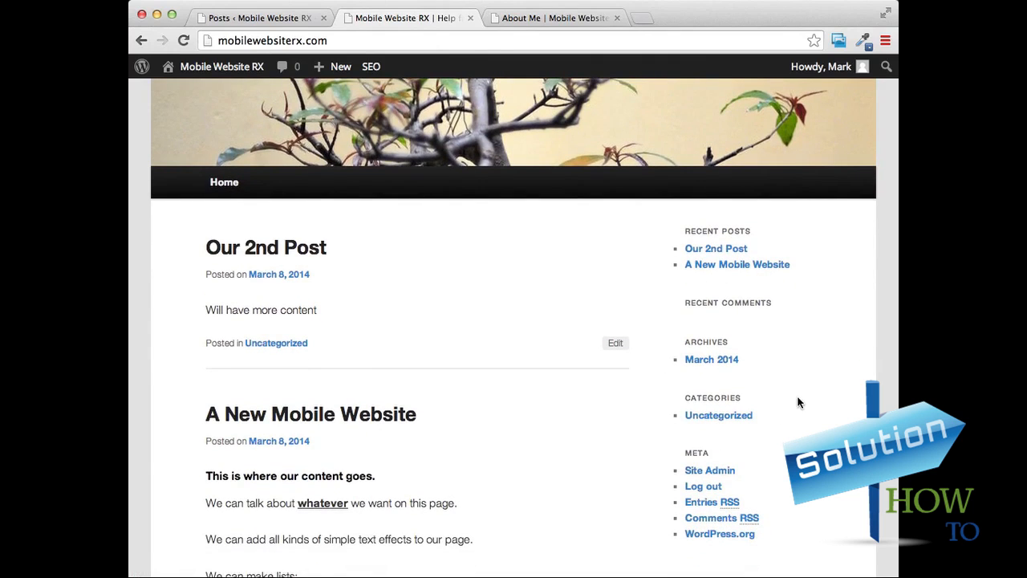
{"action": "scroll", "coordinate": [795, 399], "scroll_direction": "up", "scroll_amount": 3}
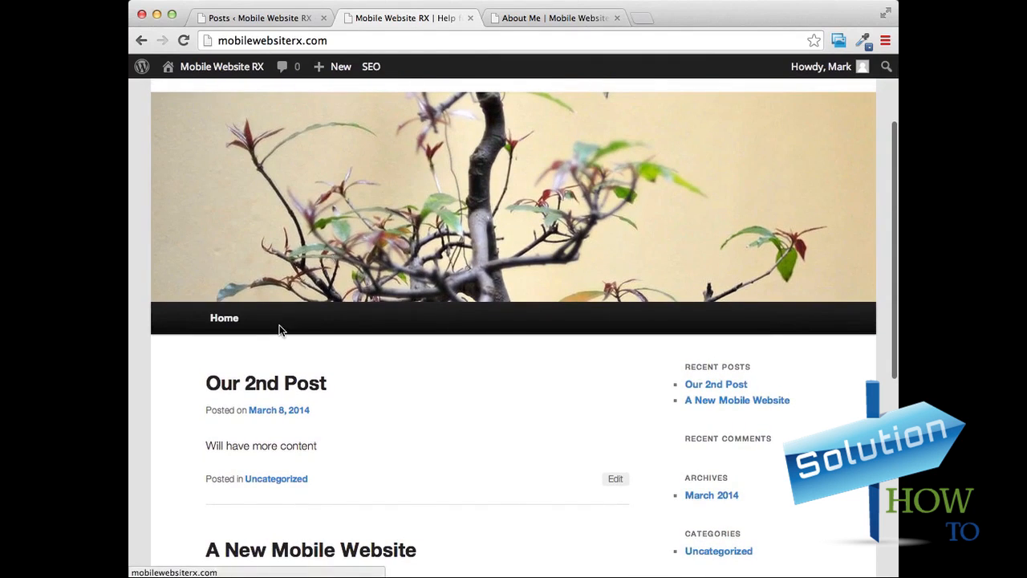